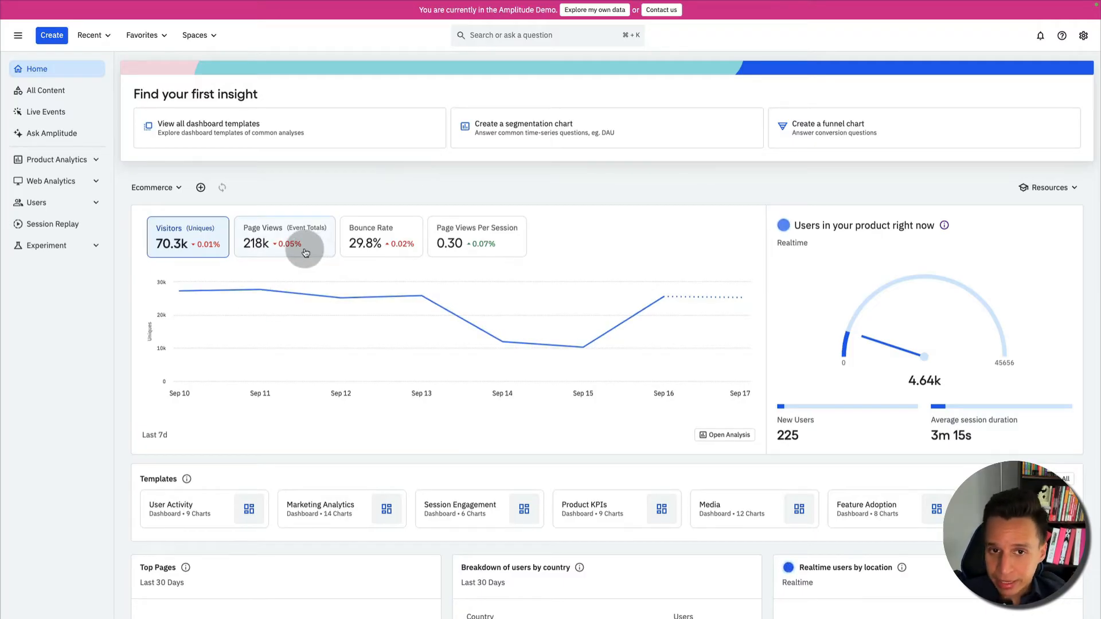
Examine the home dashboard's Page Views and Bounce Rate trends, the country breakdown, realtime map, session replay and funnel sections
{"action": "left_click", "coordinate": [270, 240]}
{"action": "left_click", "coordinate": [372, 241]}
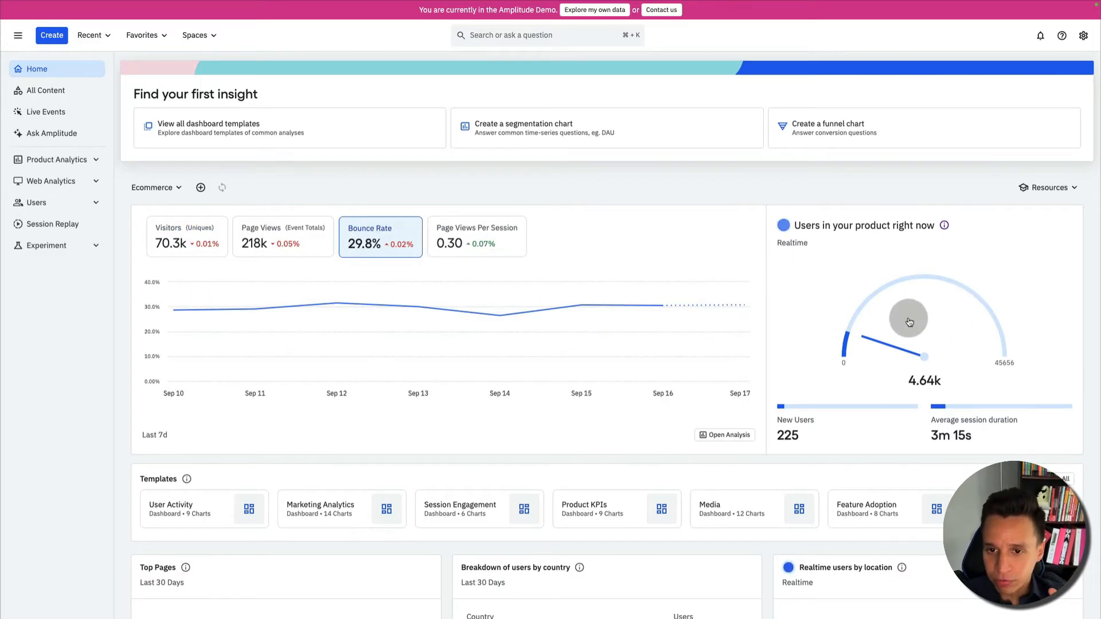
{"action": "scroll", "coordinate": [910, 315], "scroll_direction": "down", "scroll_amount": 7}
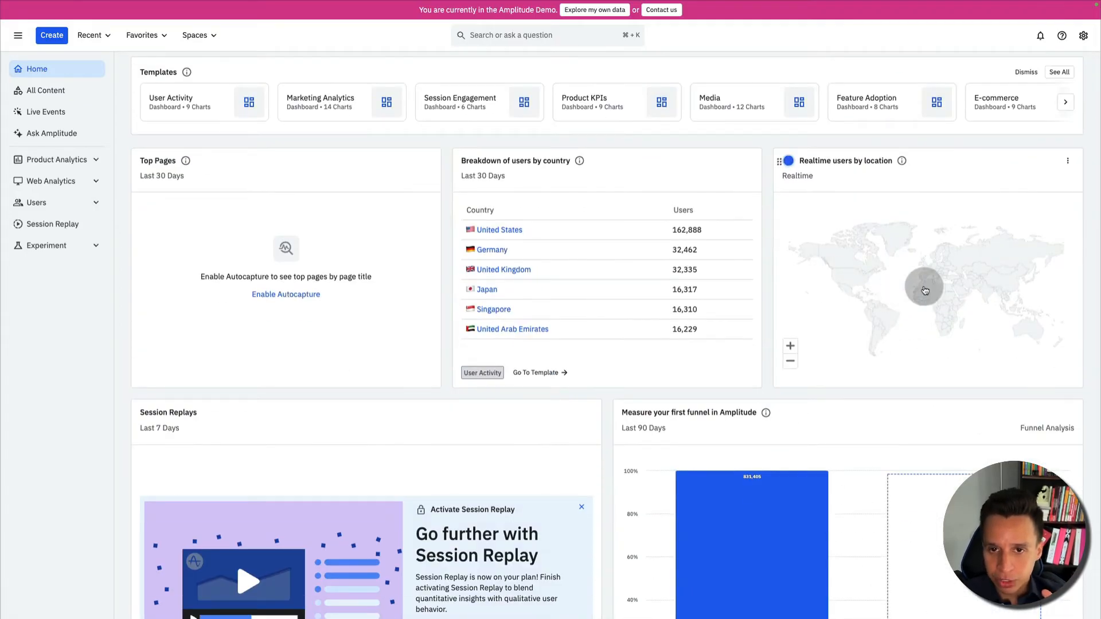
{"action": "scroll", "coordinate": [704, 380], "scroll_direction": "down", "scroll_amount": 6}
{"action": "scroll", "coordinate": [704, 379], "scroll_direction": "up", "scroll_amount": 2}
{"action": "scroll", "coordinate": [258, 425], "scroll_direction": "down", "scroll_amount": 2}
{"action": "scroll", "coordinate": [257, 425], "scroll_direction": "up", "scroll_amount": 5}
{"action": "scroll", "coordinate": [257, 425], "scroll_direction": "up", "scroll_amount": 8}
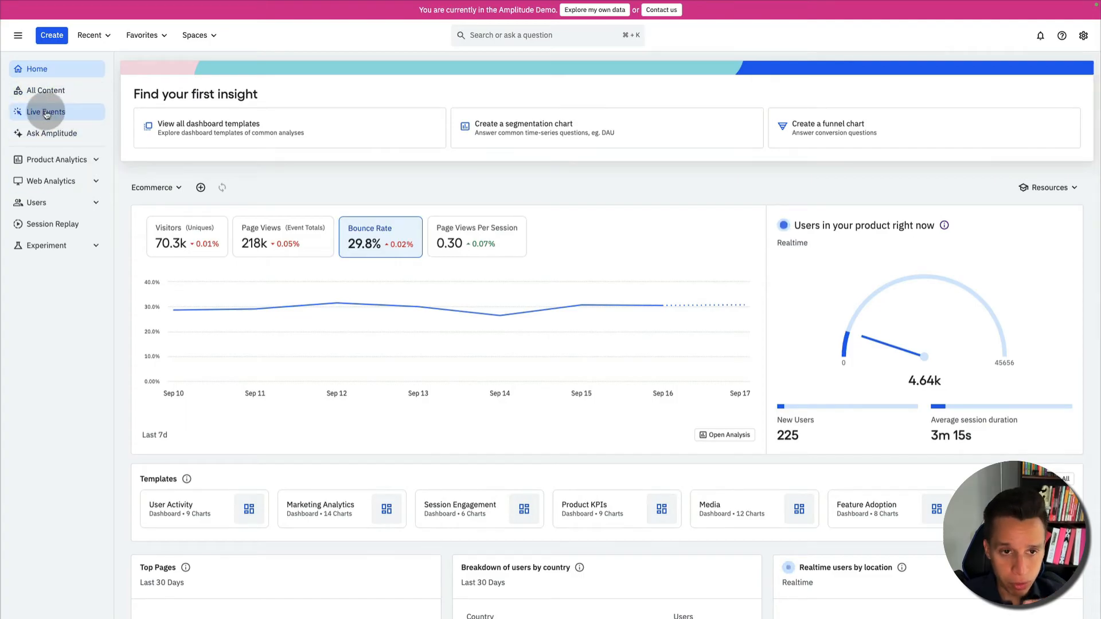
Open Ask Amplitude's chart for last month's revenue and inspect its Complete Purchase event and $revenue property
{"action": "left_click", "coordinate": [51, 134]}
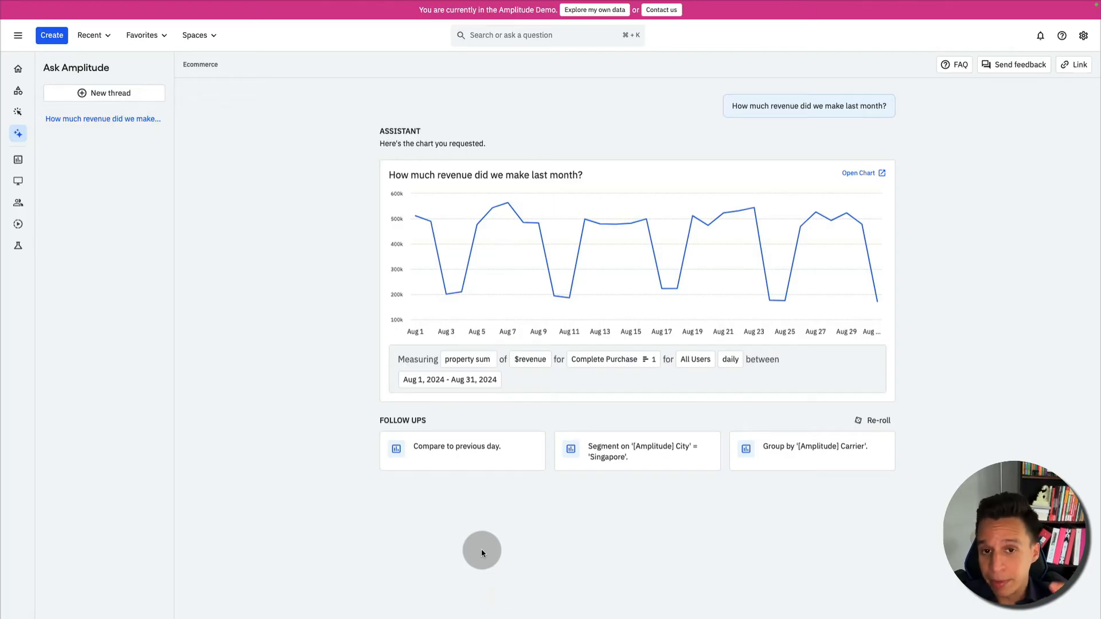
{"action": "left_click", "coordinate": [474, 178]}
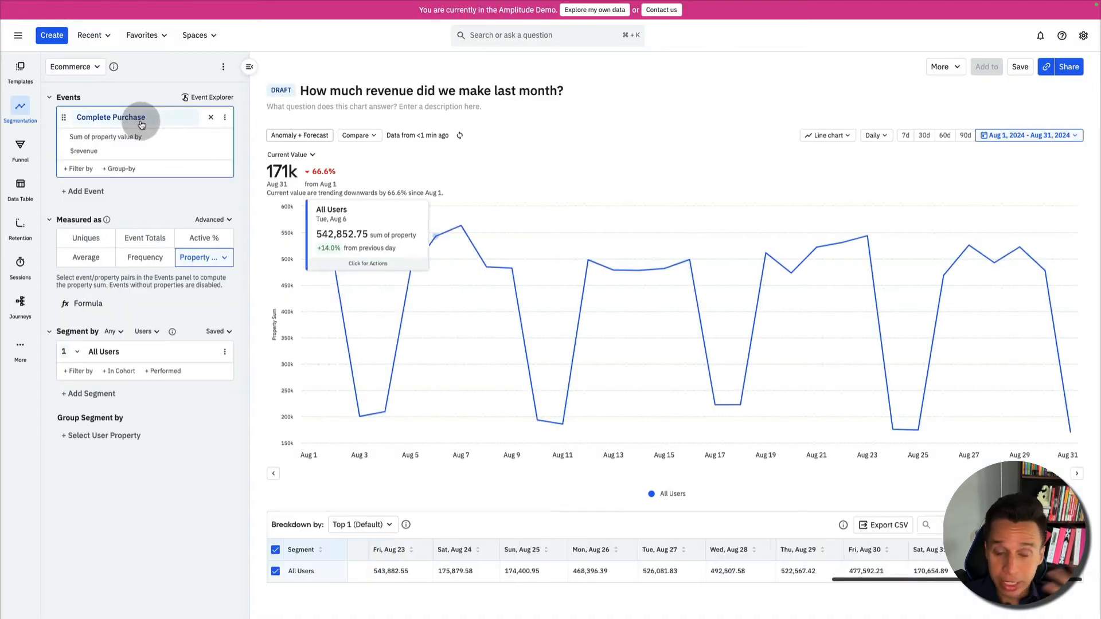
{"action": "mouse_move", "coordinate": [138, 124]}
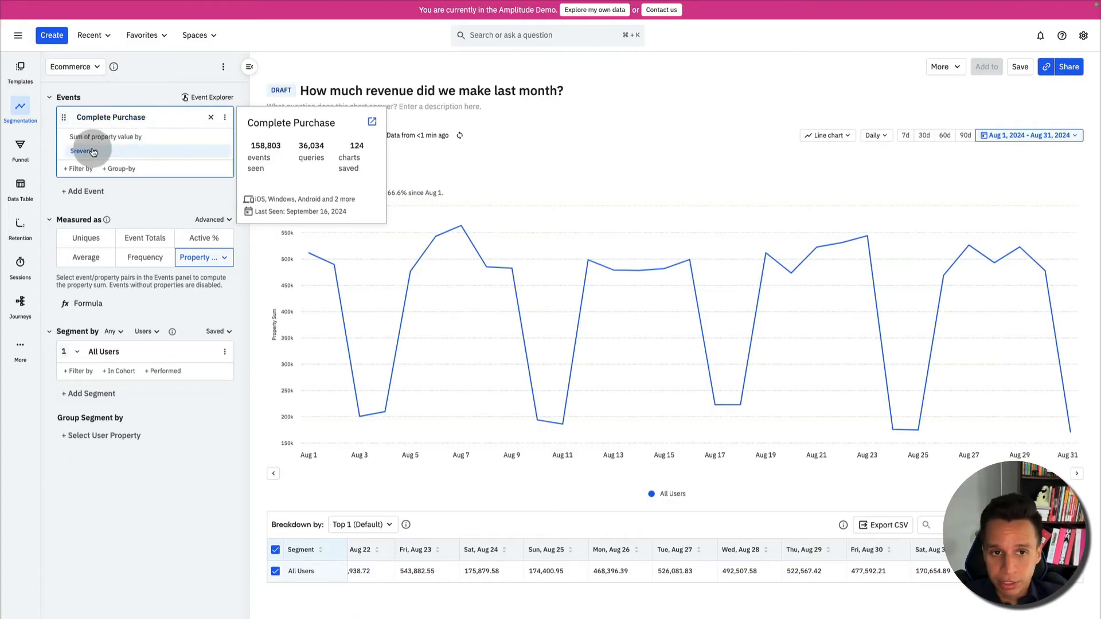
{"action": "mouse_move", "coordinate": [90, 155]}
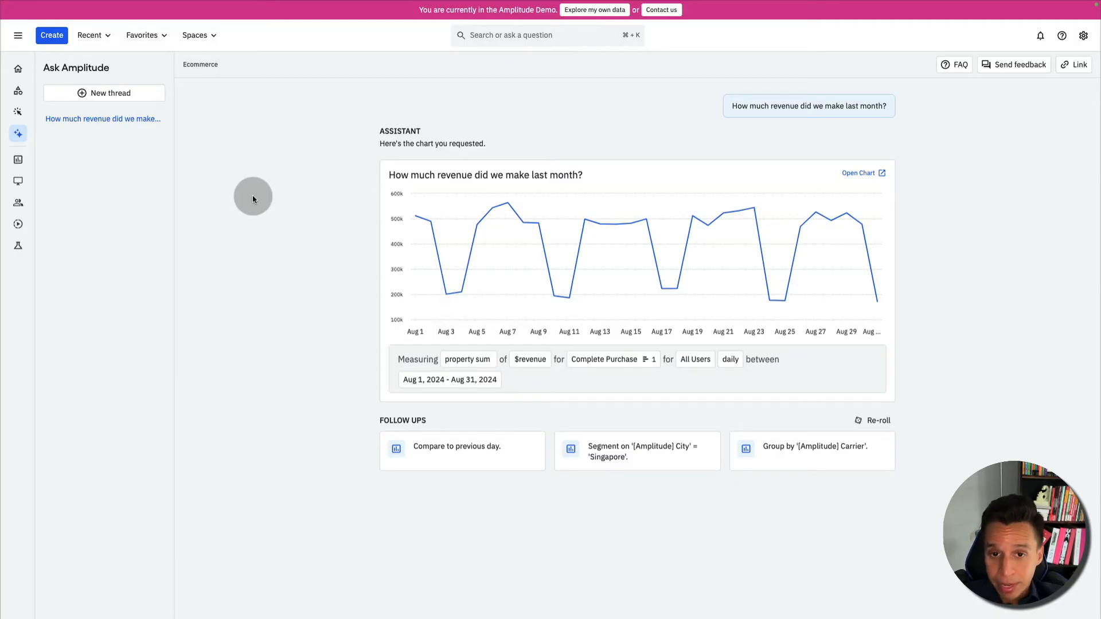
Review the Product Analytics reports: Product Overview, Onboarding with its funnel settings, Feature Engagement and Retention
{"action": "left_click", "coordinate": [17, 163]}
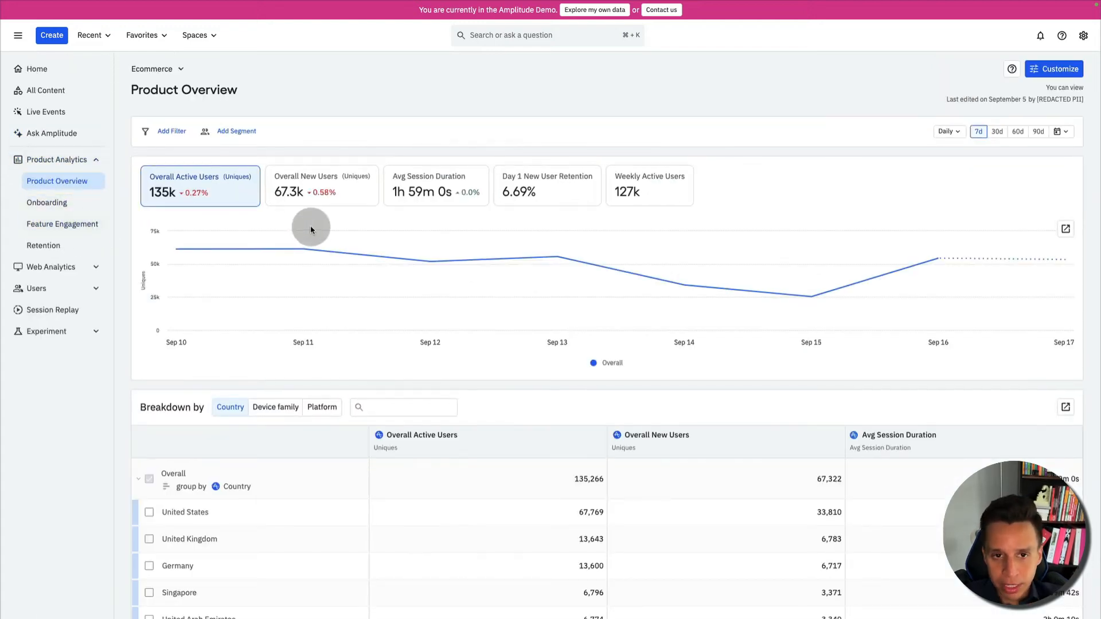
{"action": "mouse_move", "coordinate": [409, 321]}
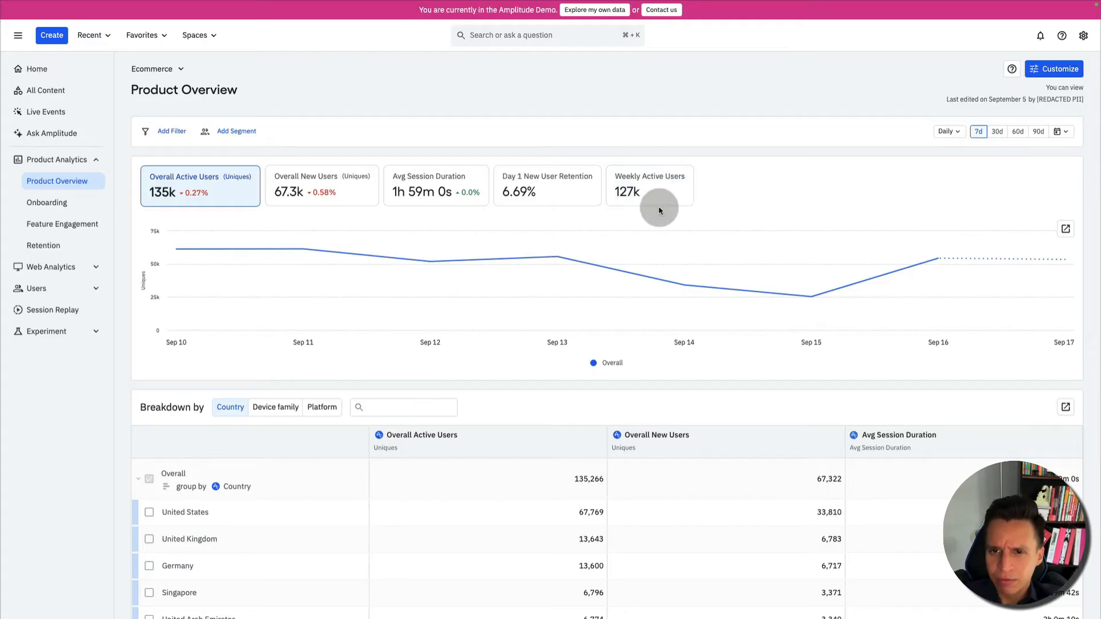
{"action": "left_click", "coordinate": [66, 204]}
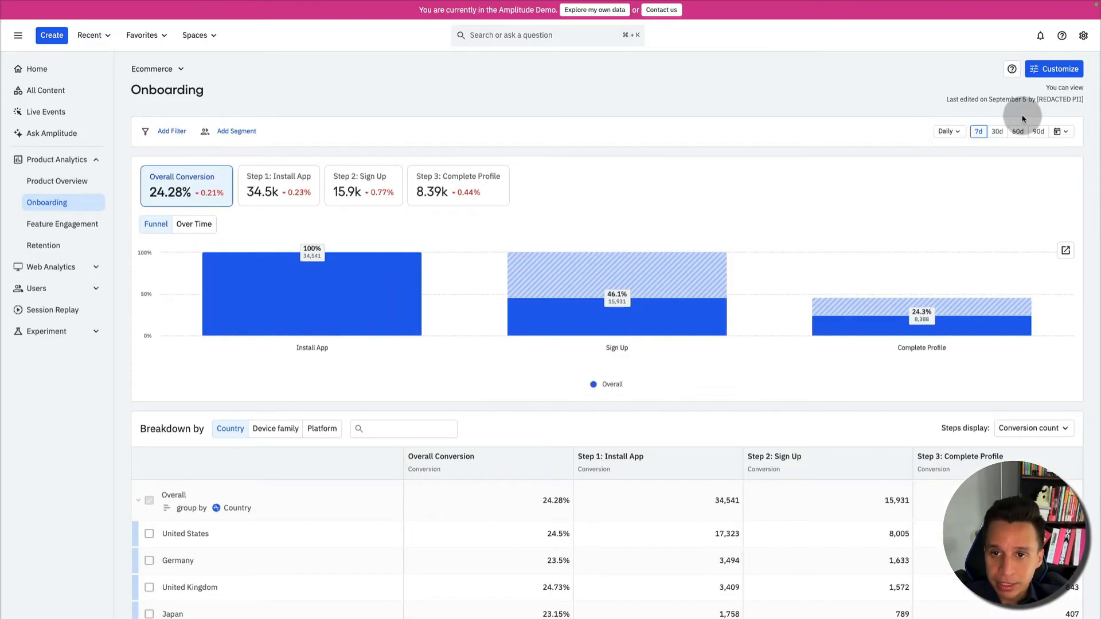
{"action": "left_click", "coordinate": [1056, 69]}
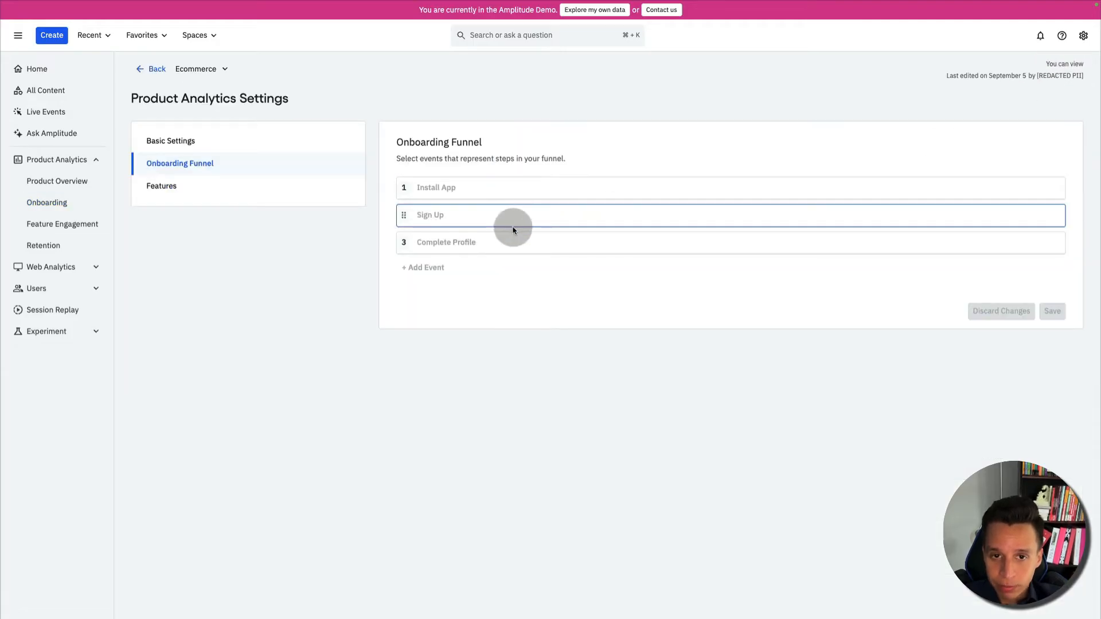
{"action": "left_click", "coordinate": [49, 202]}
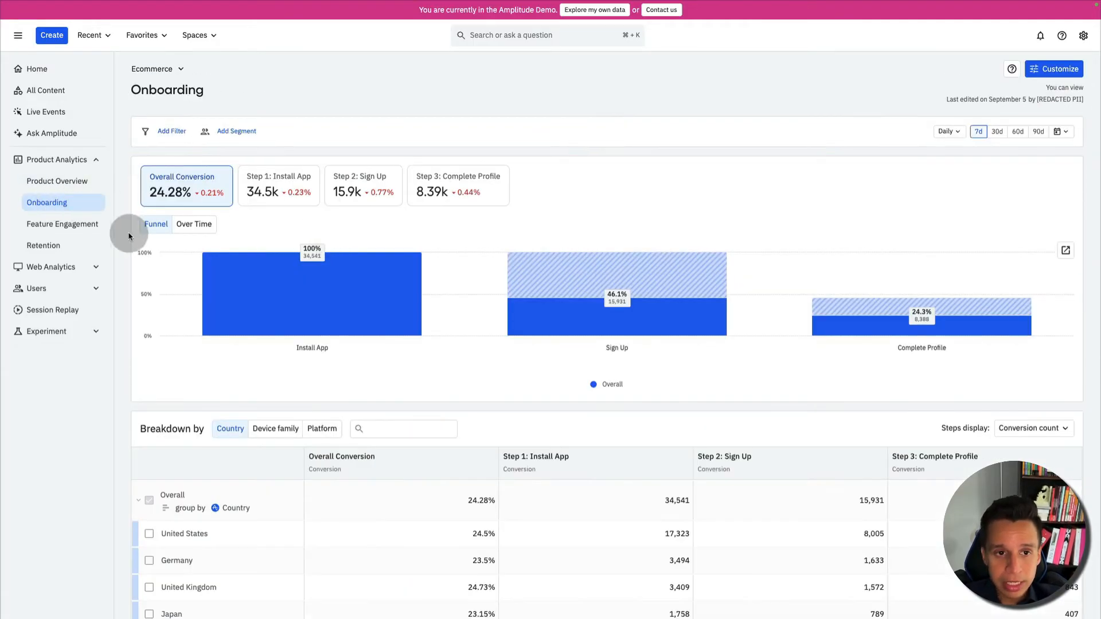
{"action": "left_click", "coordinate": [69, 223]}
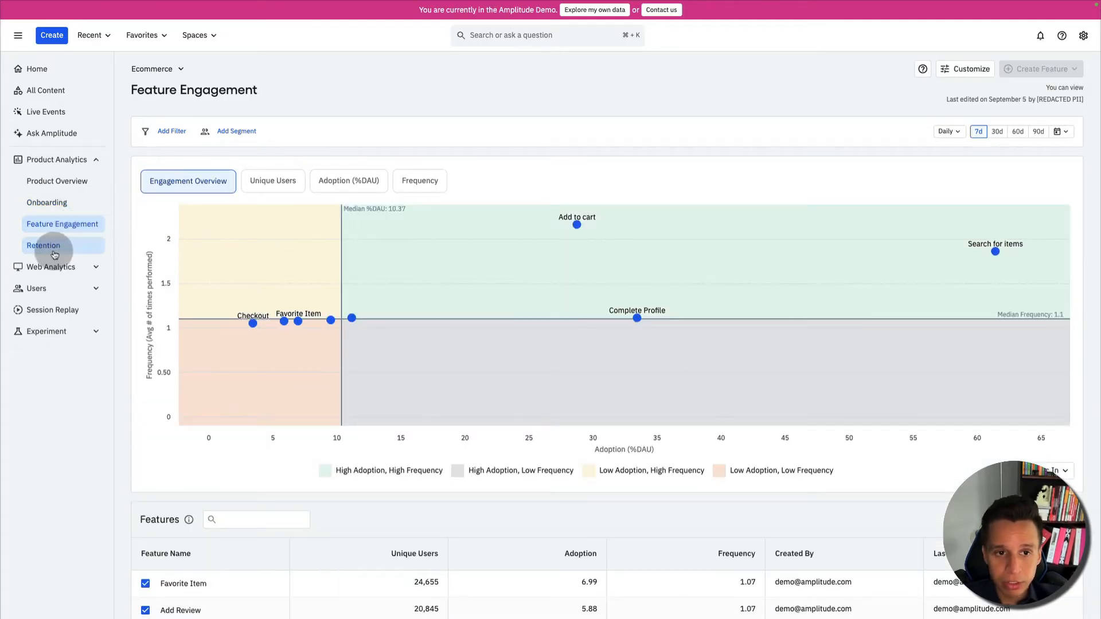
{"action": "left_click", "coordinate": [52, 244]}
Review the Web Analytics reports Traffic by Channel and Traffic by Campaign, including the breakdown by UTM campaign
{"action": "left_click", "coordinate": [64, 266]}
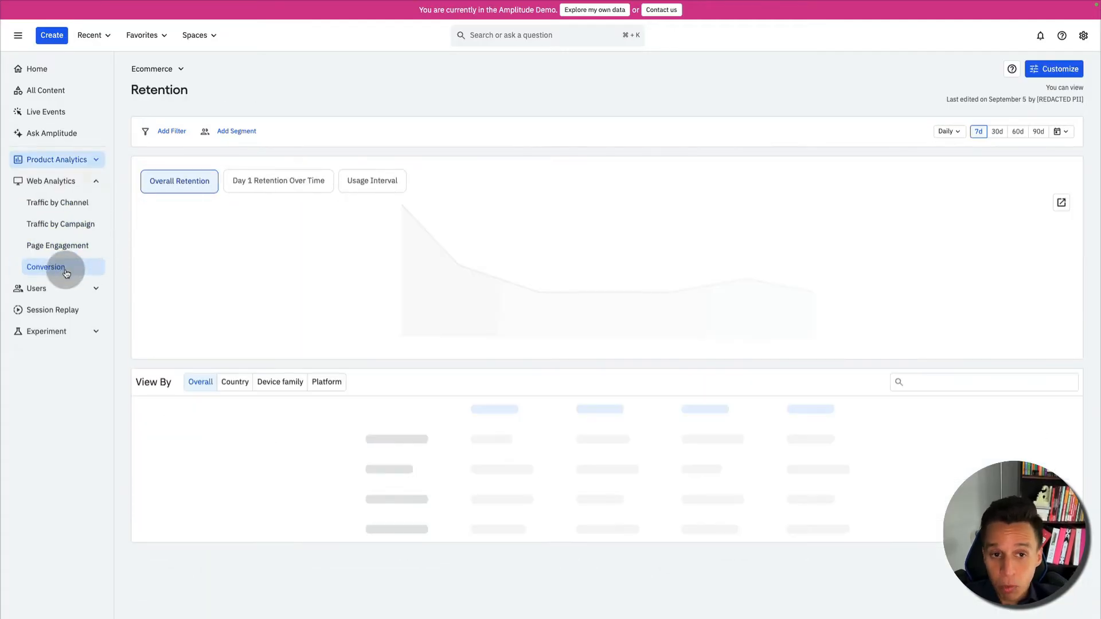
{"action": "left_click", "coordinate": [53, 203]}
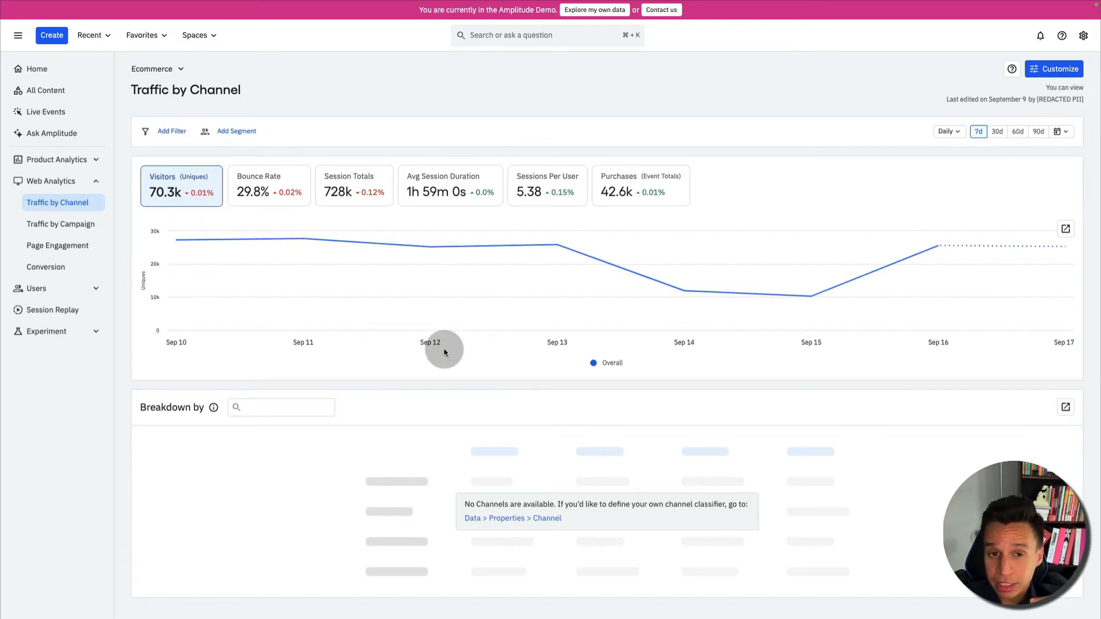
{"action": "left_click", "coordinate": [52, 226]}
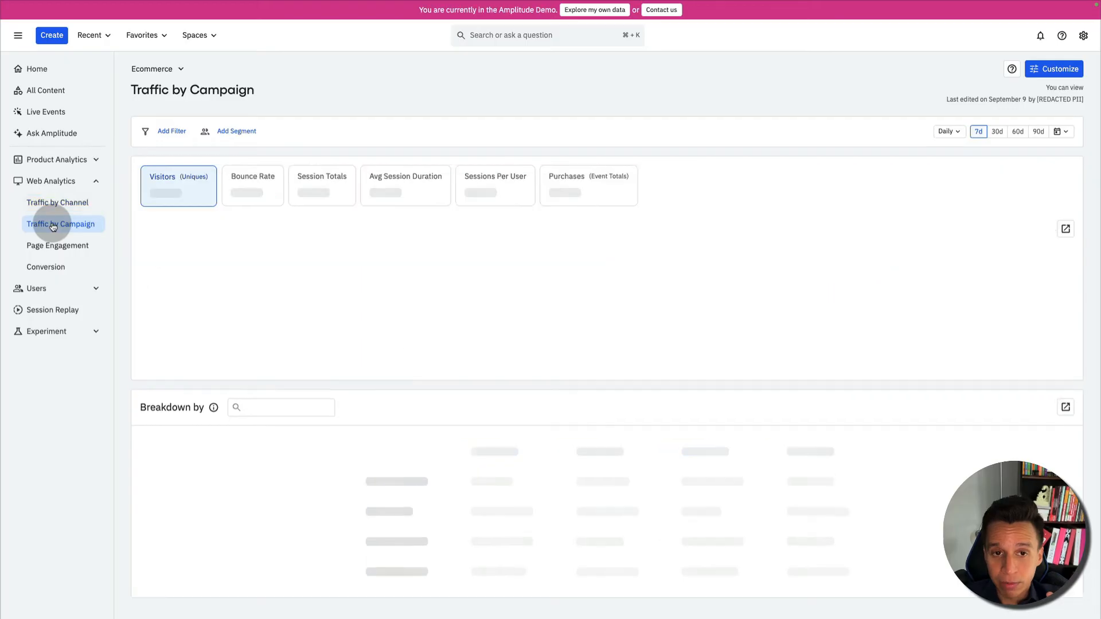
{"action": "scroll", "coordinate": [477, 350], "scroll_direction": "down", "scroll_amount": 1}
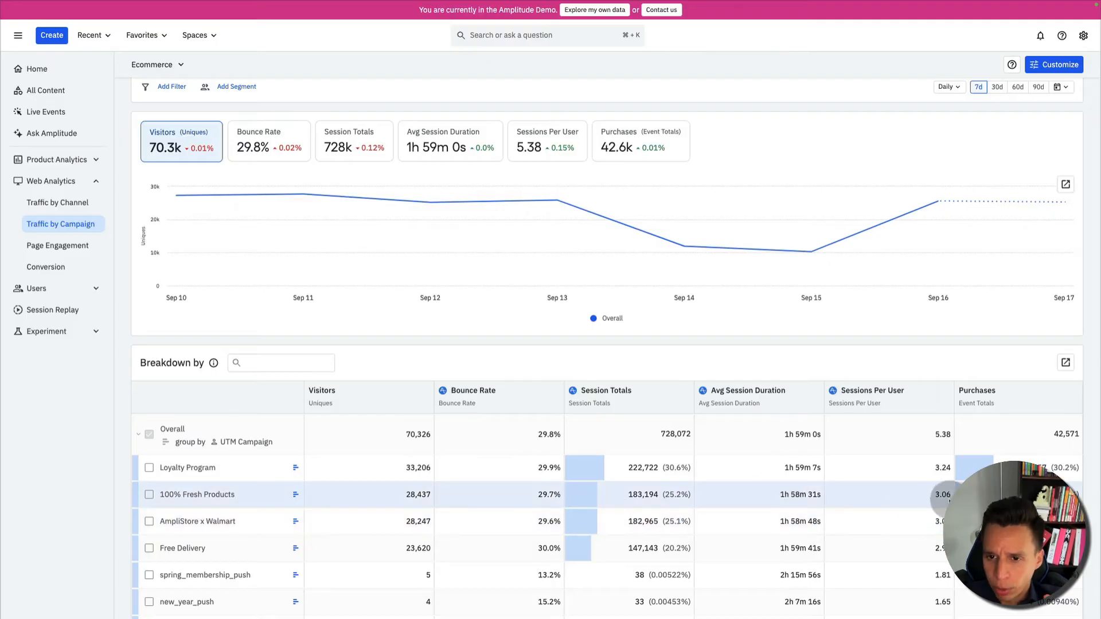
{"action": "scroll", "coordinate": [508, 511], "scroll_direction": "up", "scroll_amount": 1}
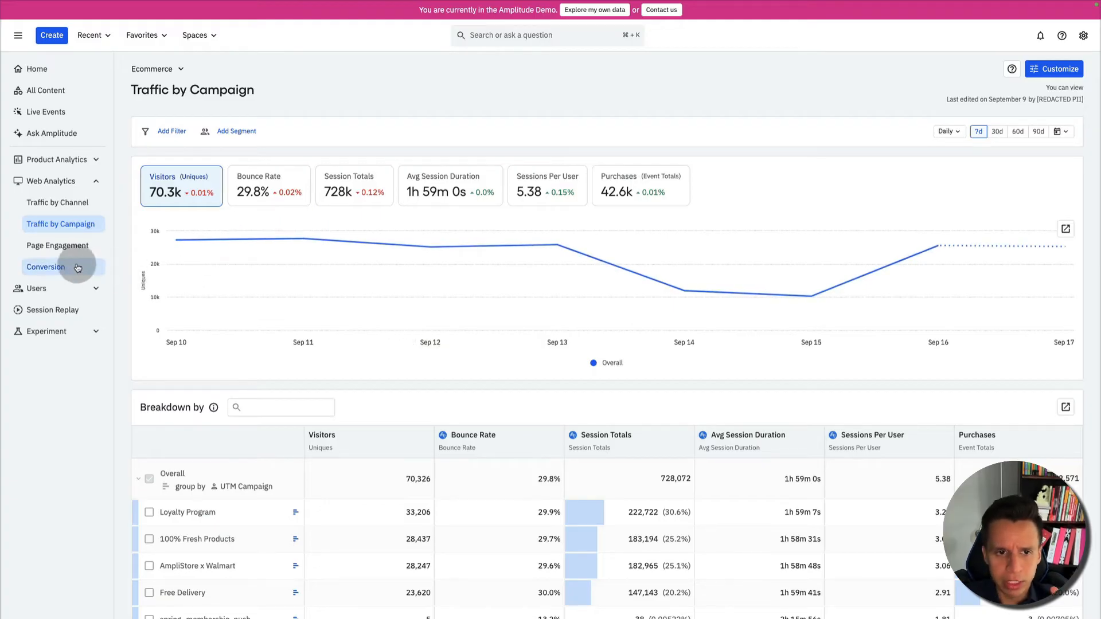
Look through the Users section, viewing User Profiles and Group Profiles
{"action": "left_click", "coordinate": [69, 288]}
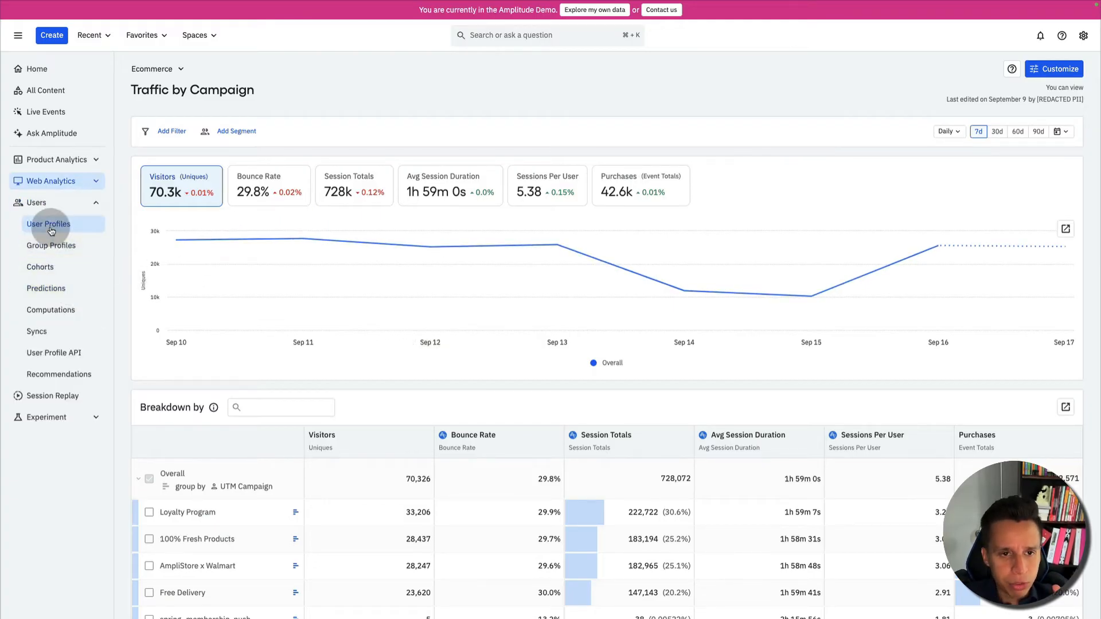
{"action": "left_click", "coordinate": [49, 223]}
{"action": "left_click", "coordinate": [64, 245]}
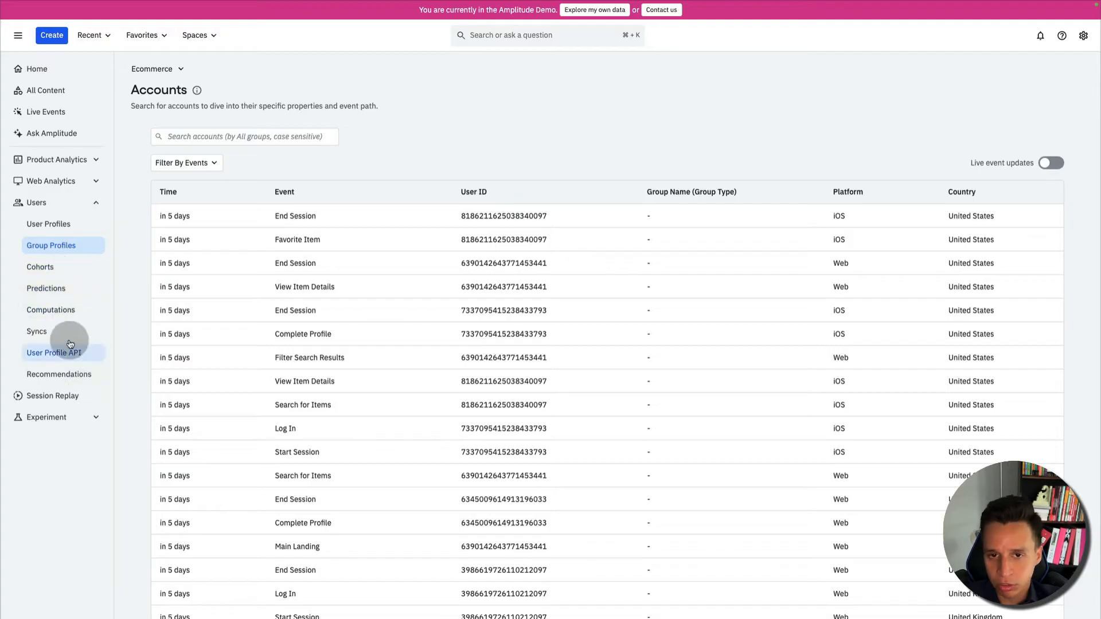
View the Session Replay page and the Experiment section's Overview and available pages
{"action": "left_click", "coordinate": [77, 404]}
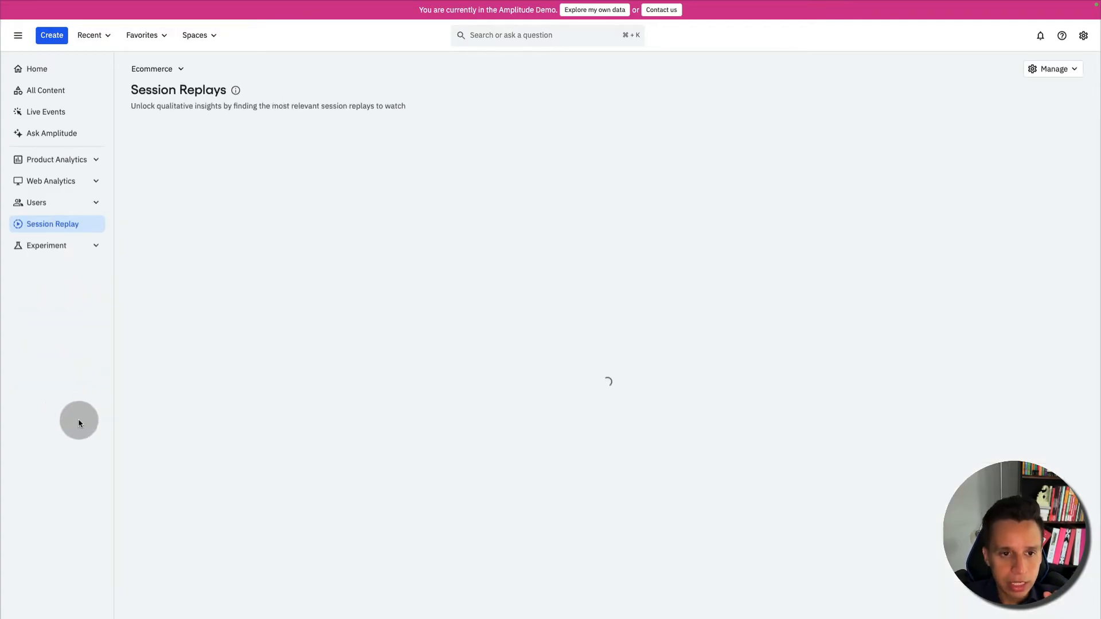
{"action": "left_click", "coordinate": [74, 245]}
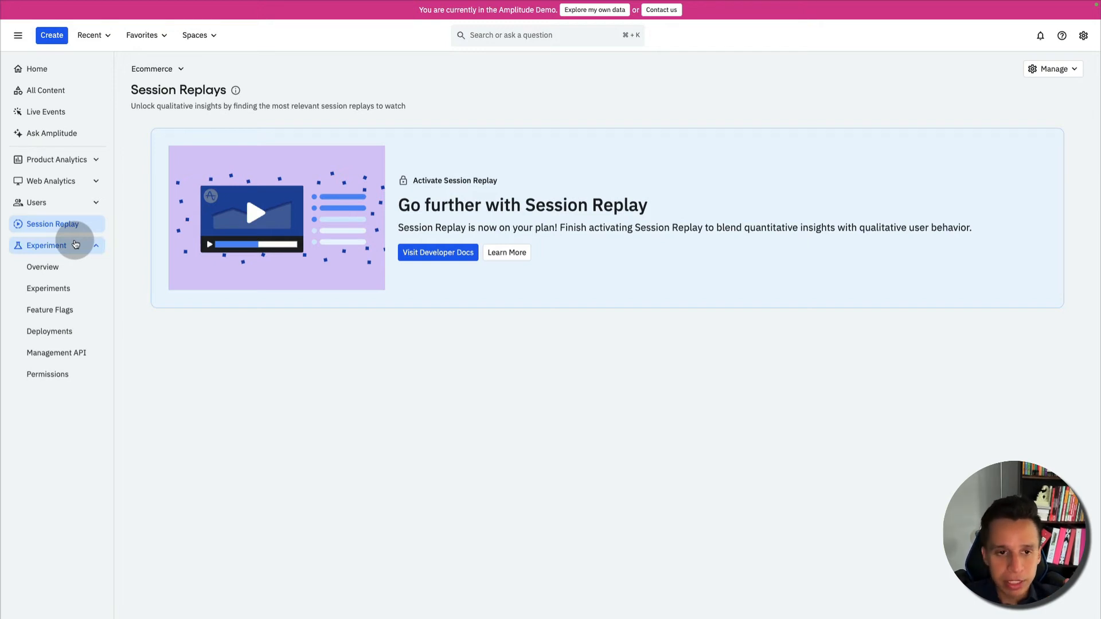
{"action": "left_click", "coordinate": [43, 266]}
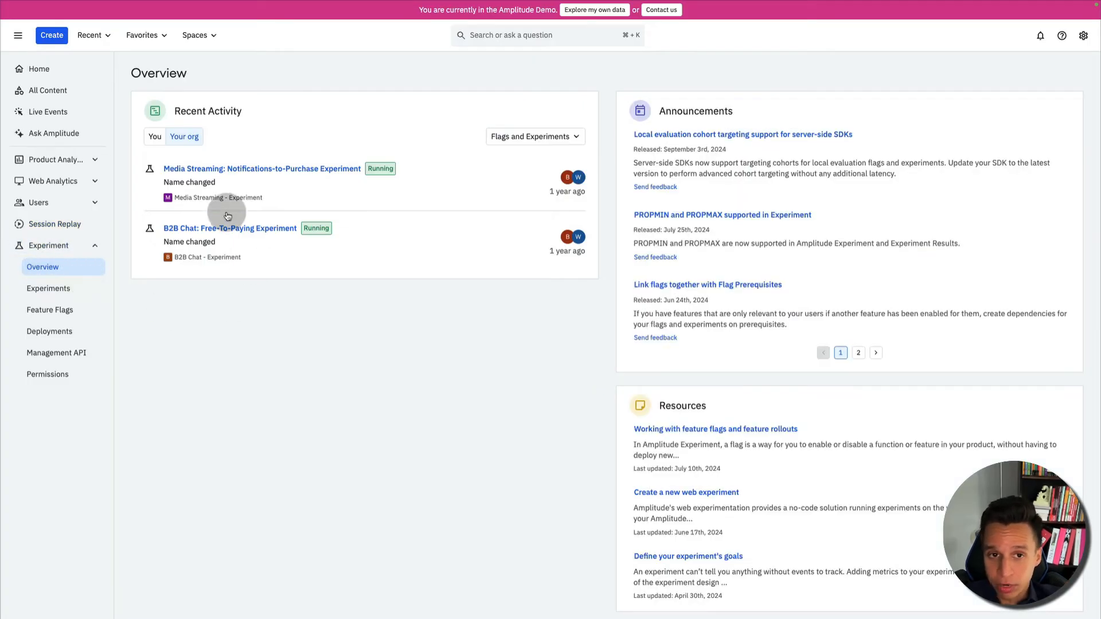
{"action": "left_click", "coordinate": [52, 335]}
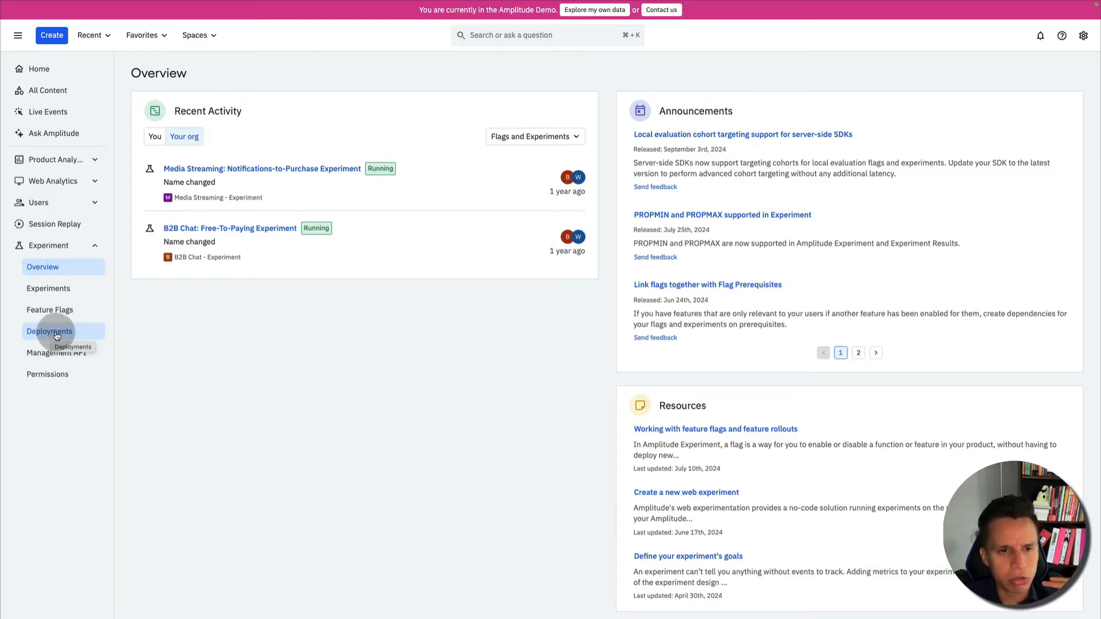
Return to the home dashboard and look over its overview sections
{"action": "left_click", "coordinate": [31, 66]}
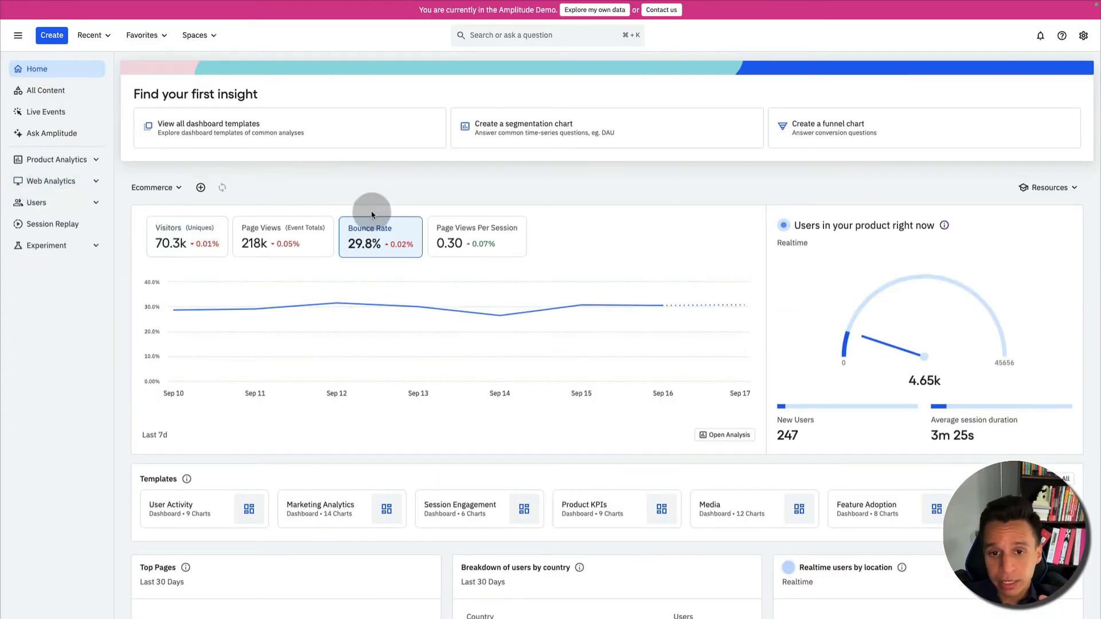
{"action": "scroll", "coordinate": [371, 212], "scroll_direction": "down", "scroll_amount": 3}
{"action": "scroll", "coordinate": [370, 212], "scroll_direction": "up", "scroll_amount": 3}
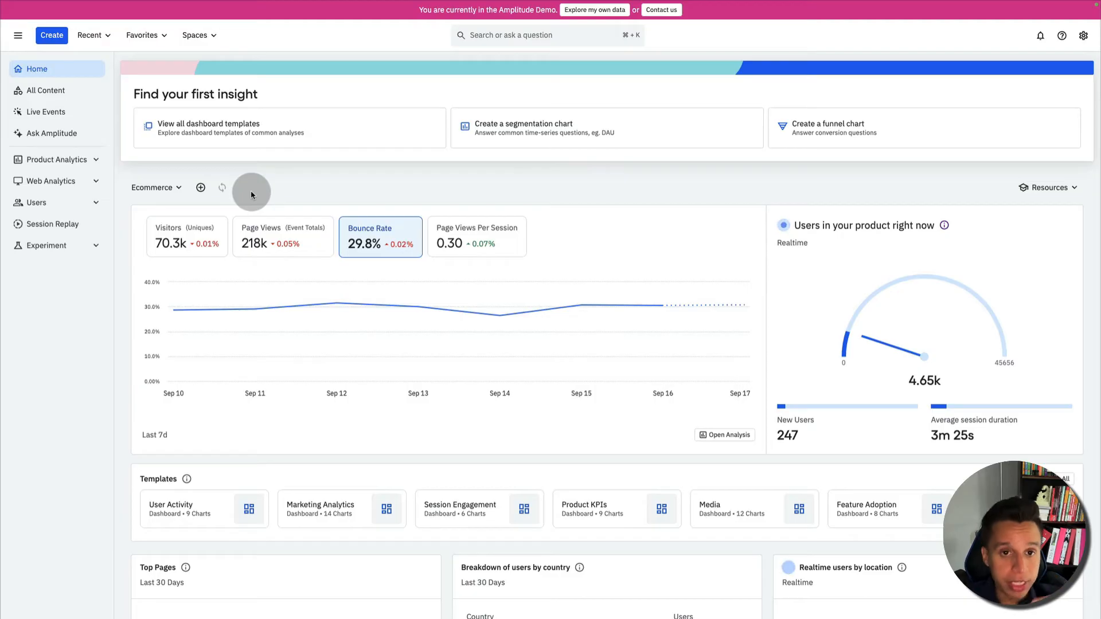
Create a new segmentation chart and add the Complete Purchase event to it
{"action": "left_click", "coordinate": [53, 37]}
{"action": "mouse_move", "coordinate": [109, 74]}
{"action": "left_click", "coordinate": [197, 79]}
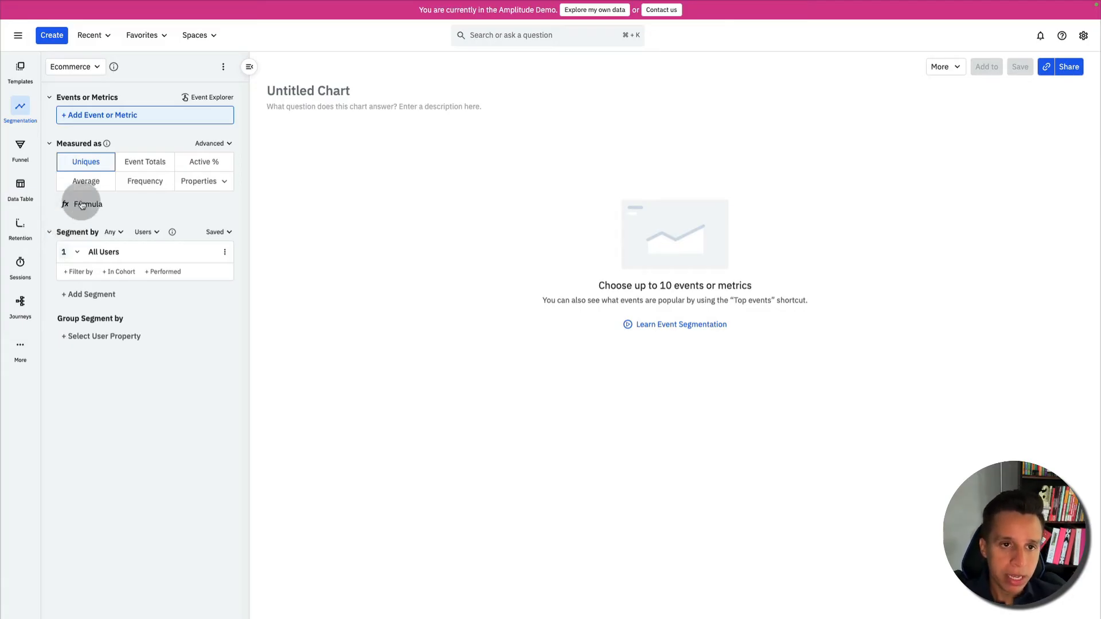
{"action": "left_click", "coordinate": [128, 116]}
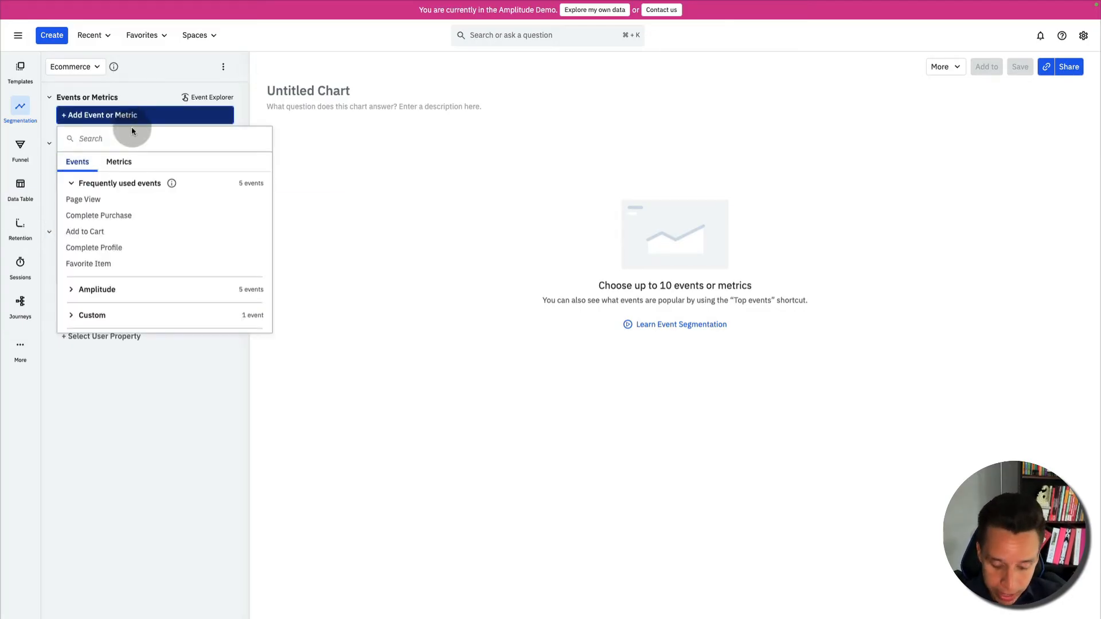
{"action": "type", "text": "compl"}
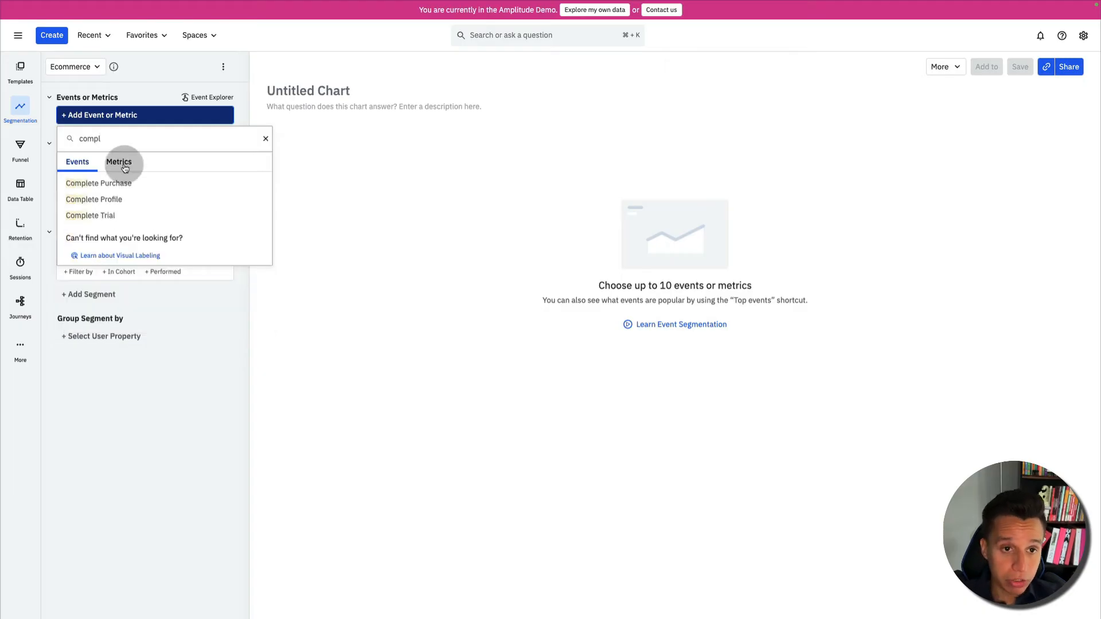
{"action": "left_click", "coordinate": [118, 183]}
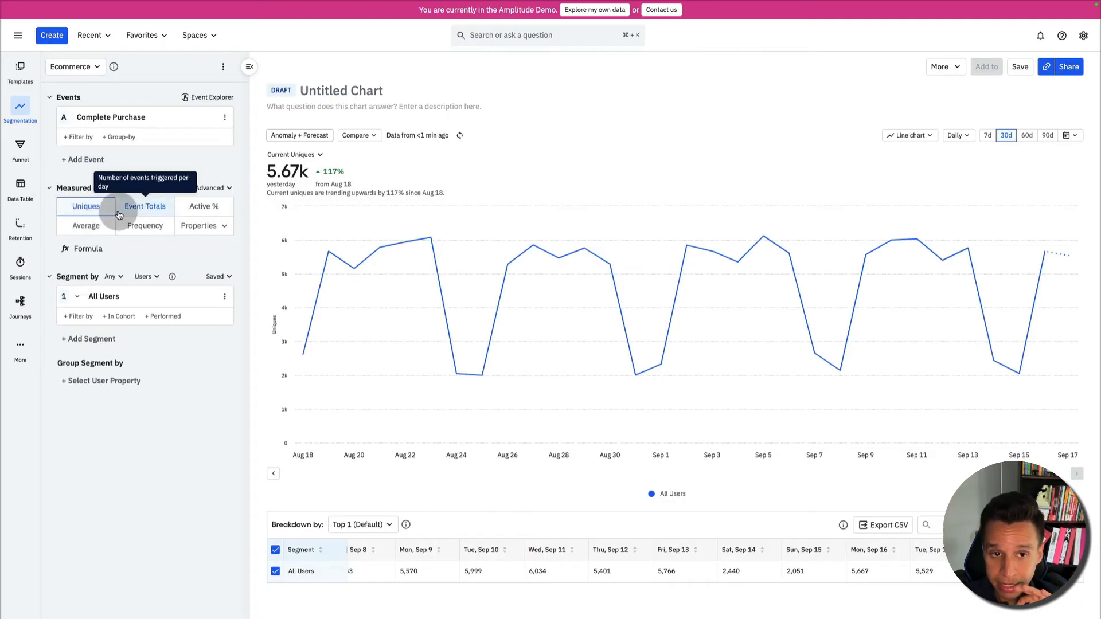
Compare the Complete Purchase chart measured as Event Totals and as Average, and return the measure to Uniques
{"action": "left_click", "coordinate": [156, 207]}
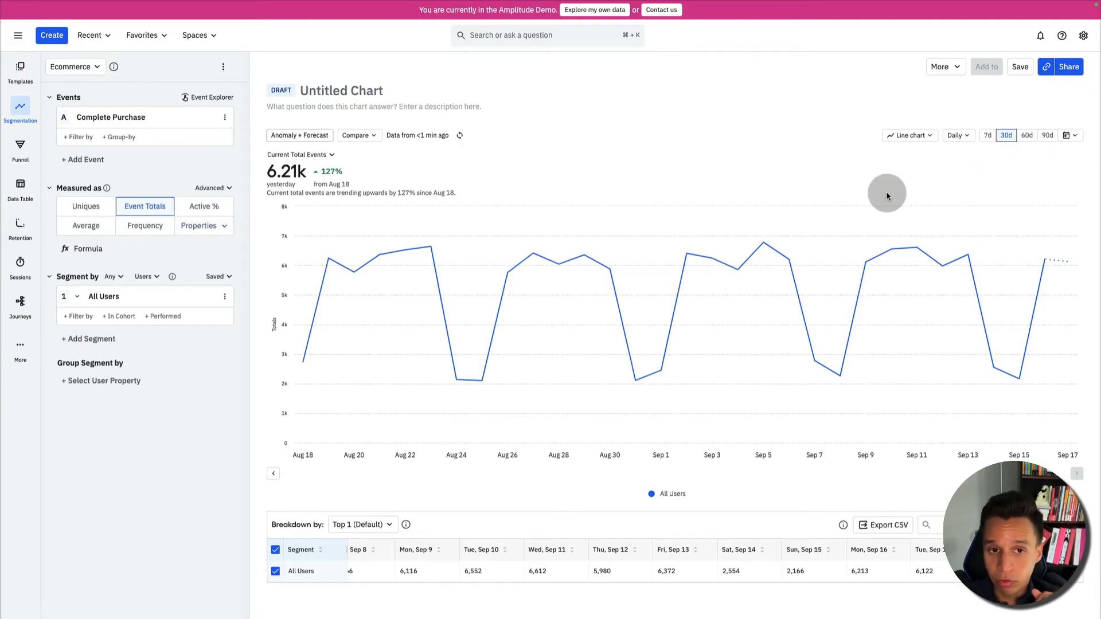
{"action": "left_click", "coordinate": [98, 228]}
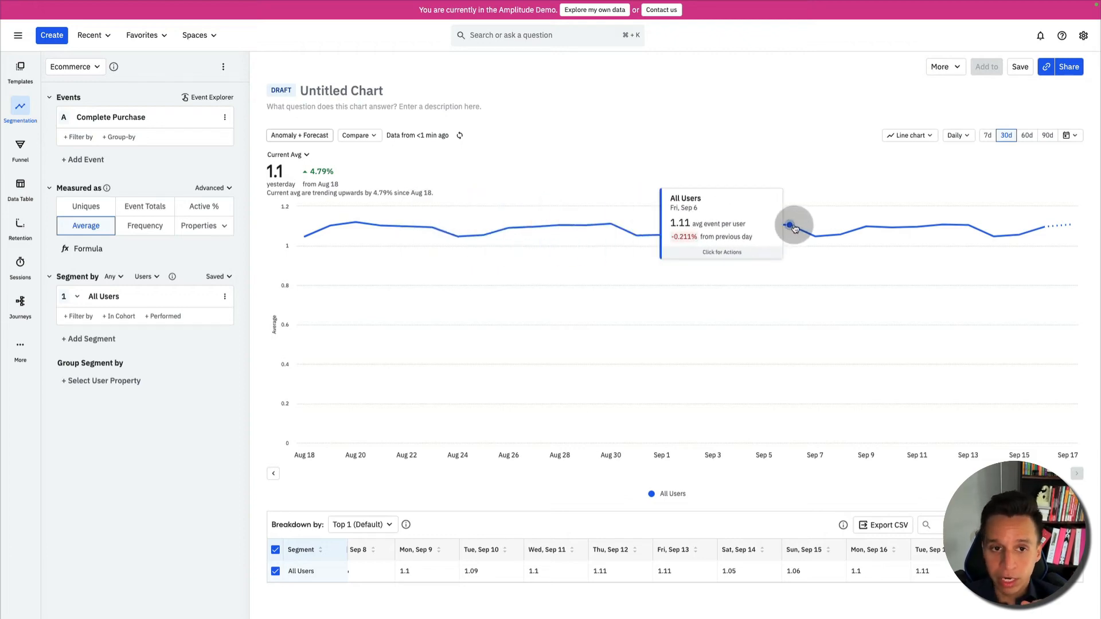
{"action": "left_click", "coordinate": [97, 214]}
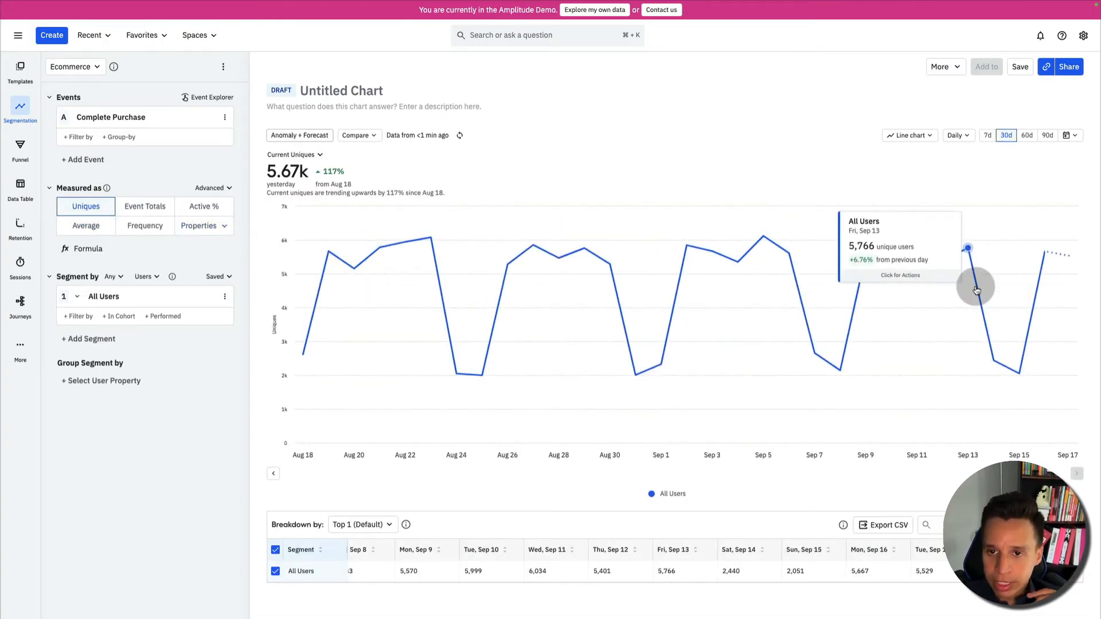
Set the chart's date range to the last 60 days and open the custom date range options
{"action": "left_click", "coordinate": [1026, 135]}
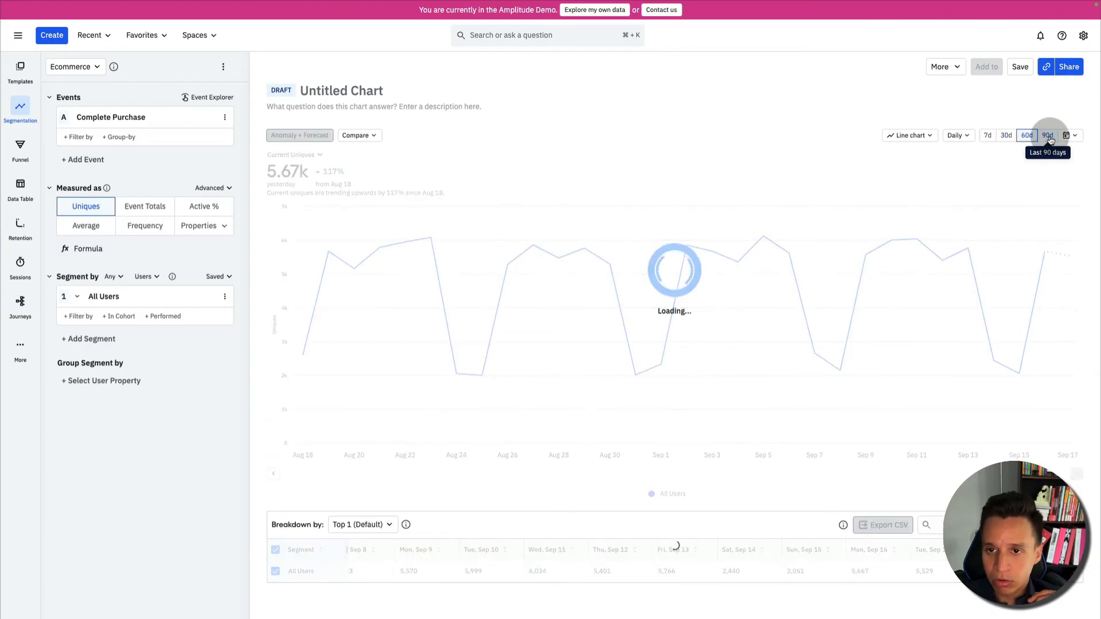
{"action": "left_click", "coordinate": [1067, 135]}
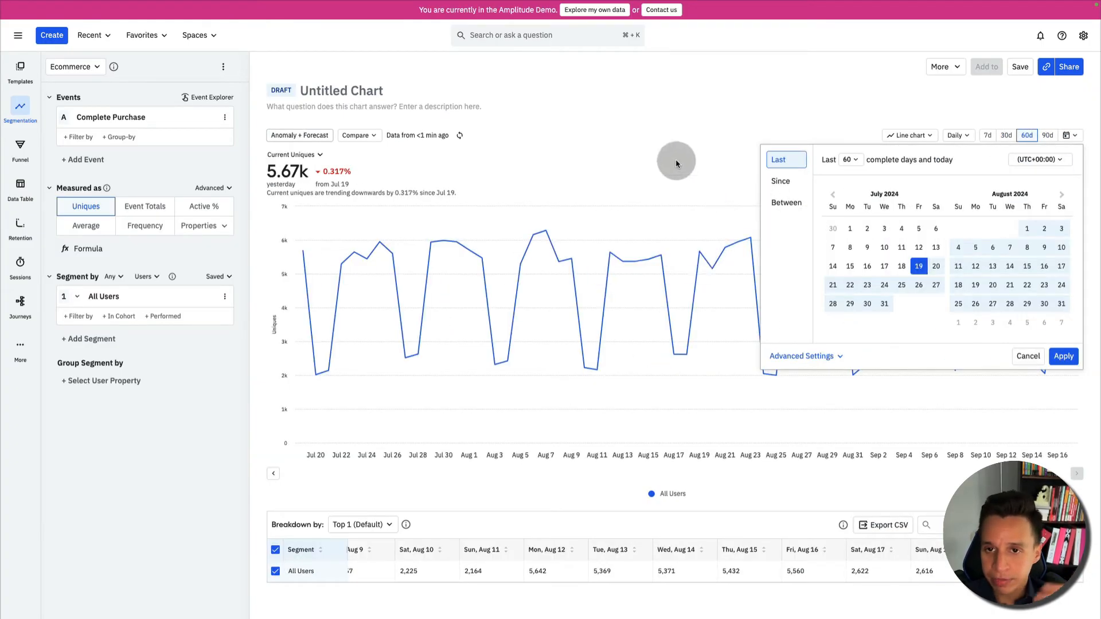
Close the date range options, then preview the chart as Stacked area and Bar chart before returning it to Line chart
{"action": "left_click", "coordinate": [646, 138]}
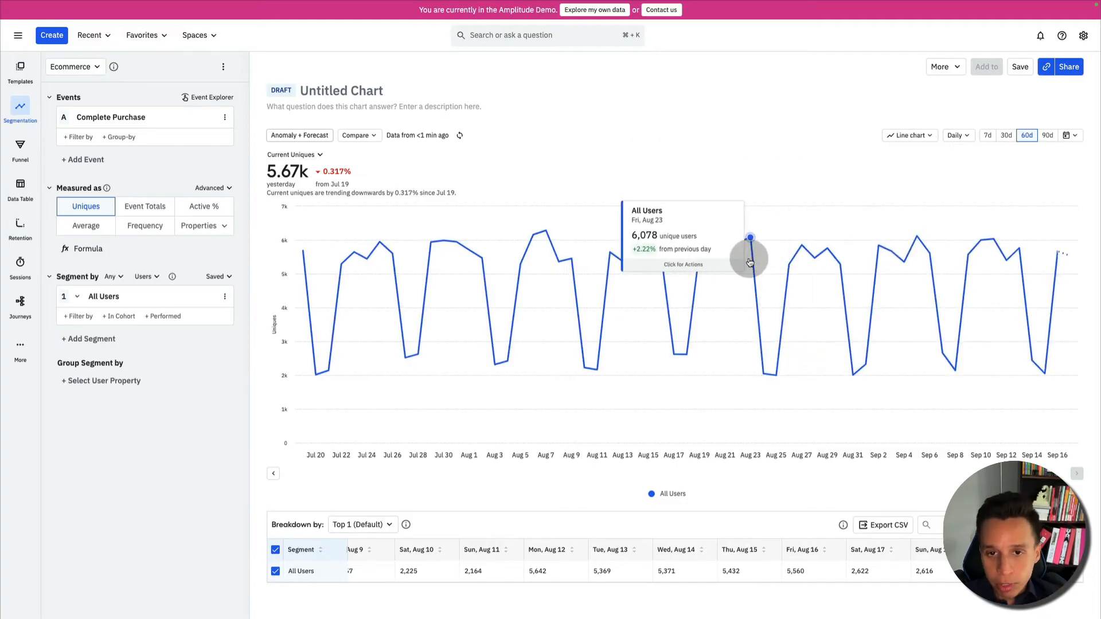
{"action": "left_click", "coordinate": [915, 137]}
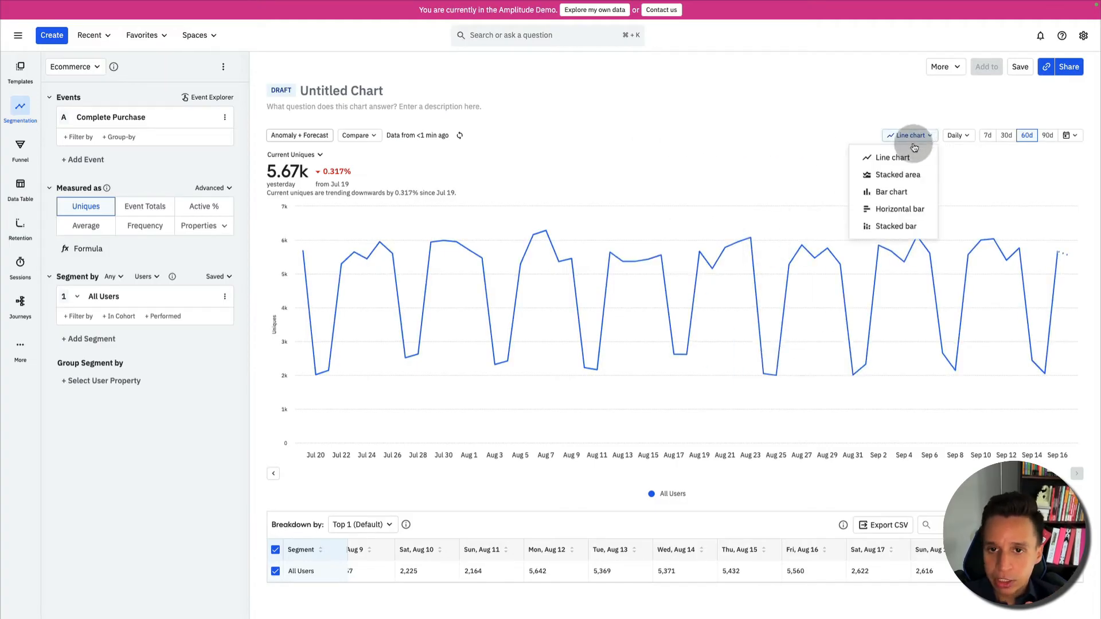
{"action": "left_click", "coordinate": [894, 174]}
{"action": "left_click", "coordinate": [906, 137]}
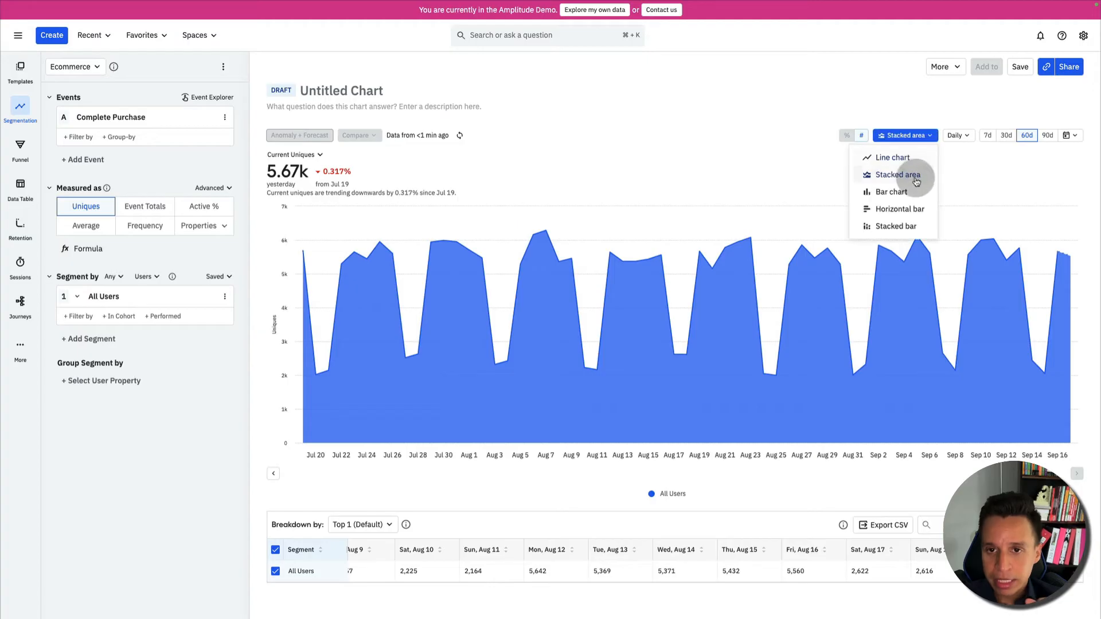
{"action": "left_click", "coordinate": [897, 189]}
{"action": "left_click", "coordinate": [909, 138]}
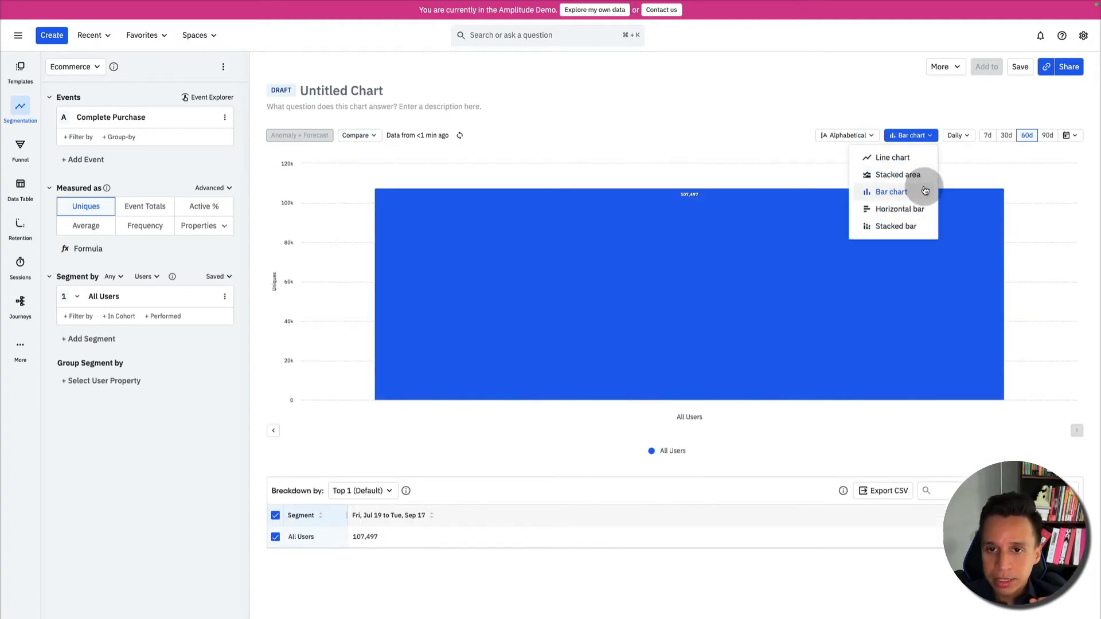
{"action": "left_click", "coordinate": [893, 158]}
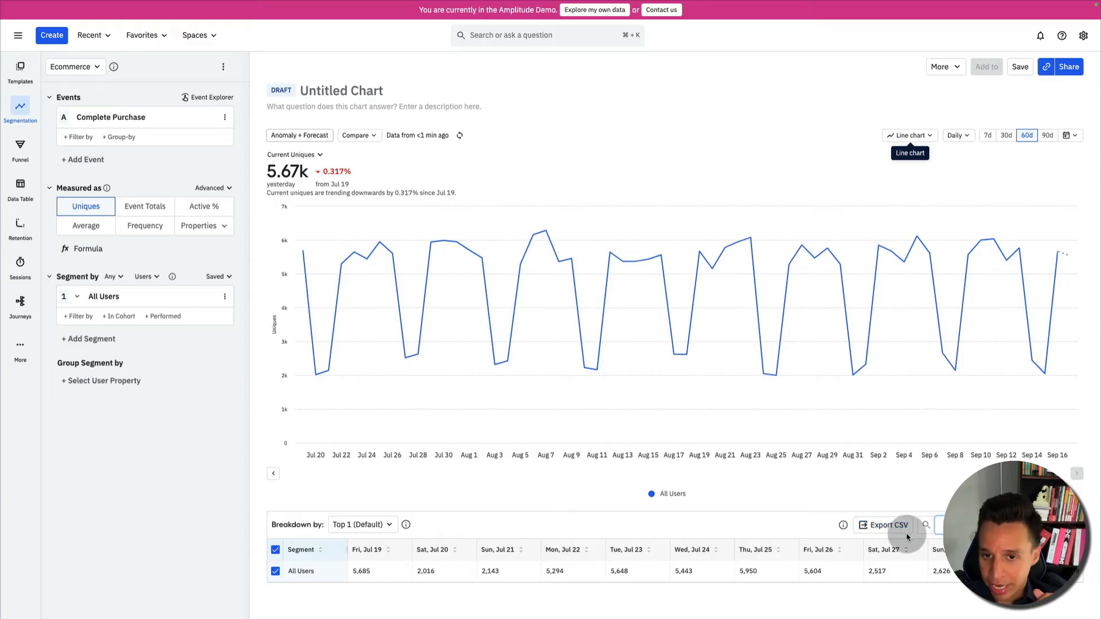
Look over the additional chart actions and the sharing dialog without saving the chart, and refresh the chart's data
{"action": "left_click", "coordinate": [949, 68]}
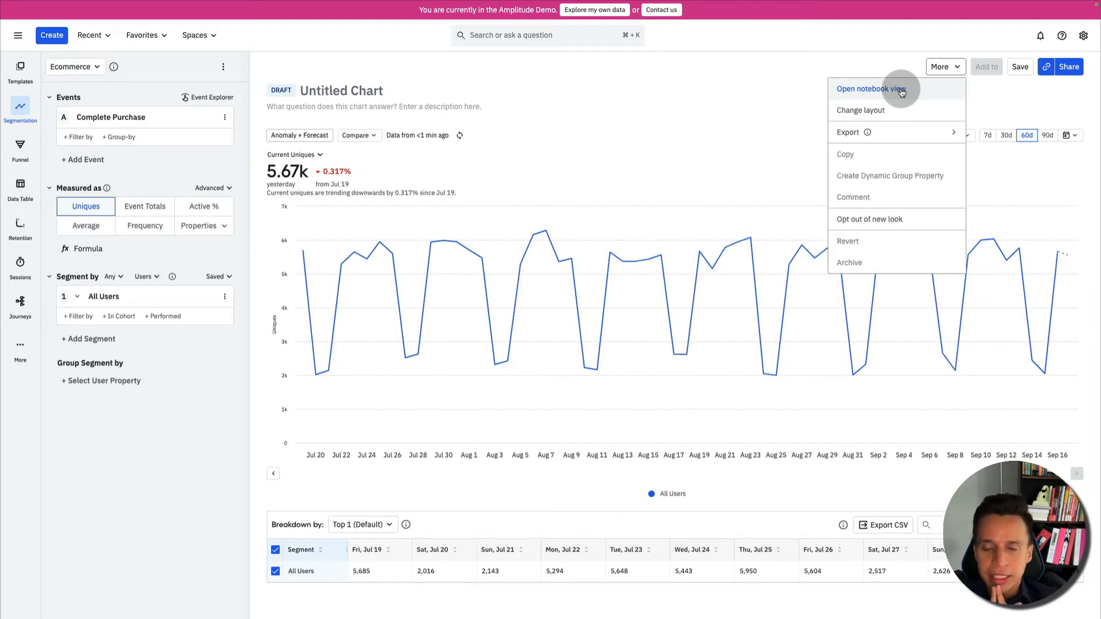
{"action": "left_click", "coordinate": [1073, 69]}
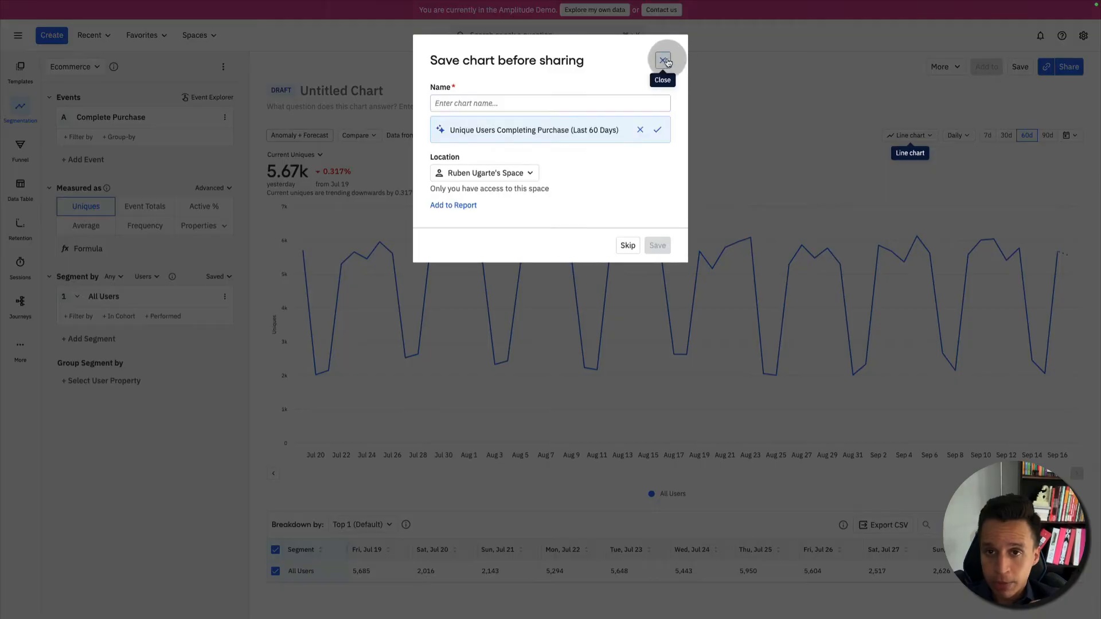
{"action": "left_click", "coordinate": [662, 60]}
{"action": "mouse_move", "coordinate": [574, 207]}
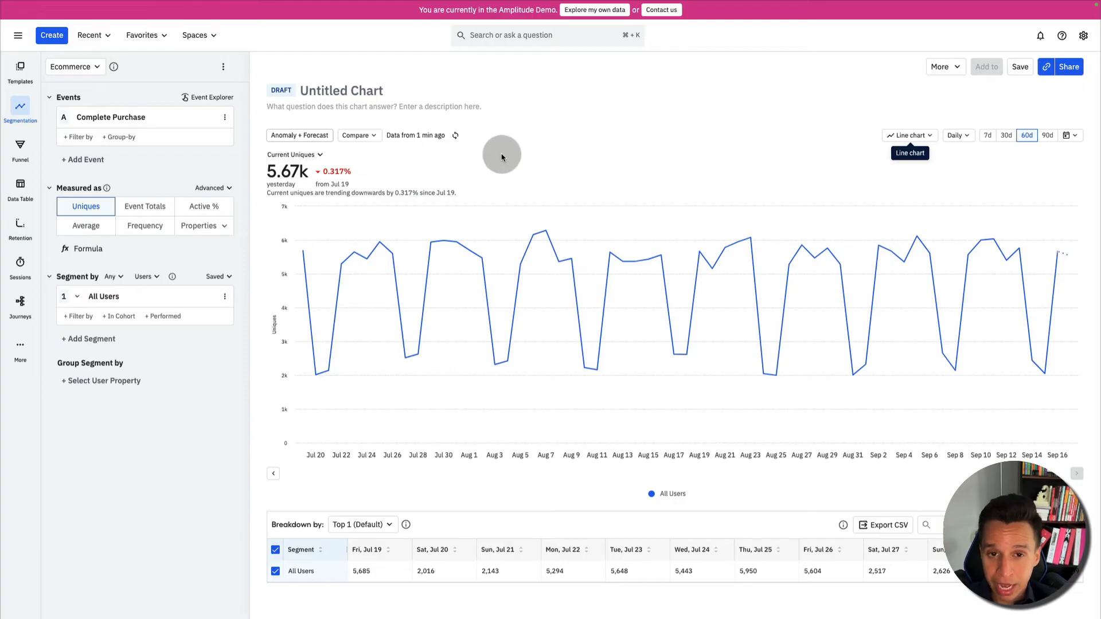
{"action": "left_click", "coordinate": [455, 136]}
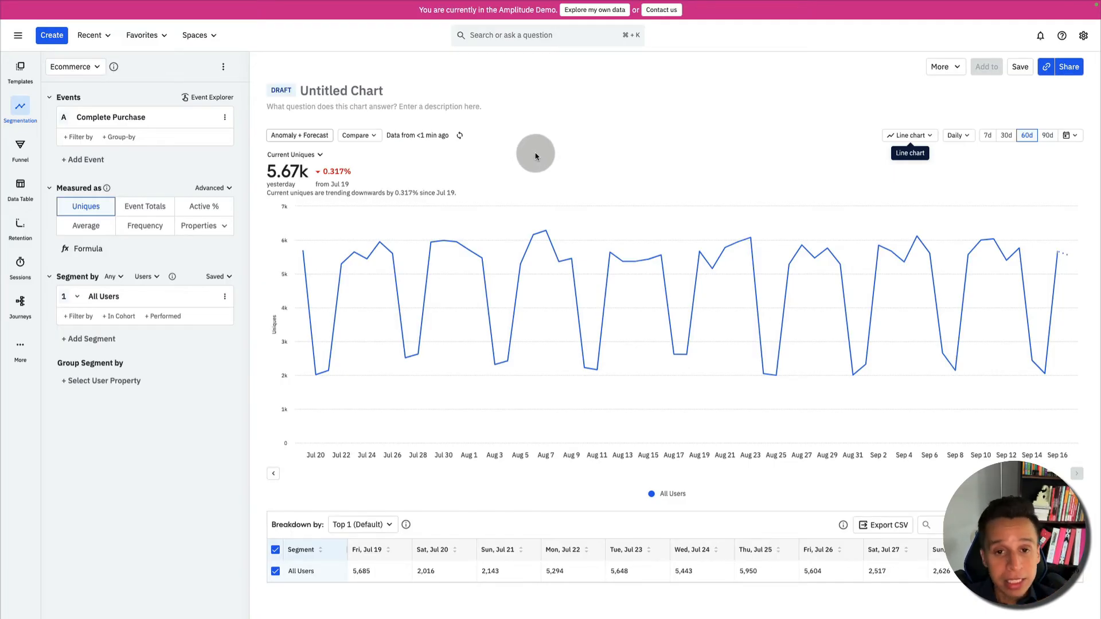
Group the Complete Purchase event by the Products event property
{"action": "left_click", "coordinate": [137, 141]}
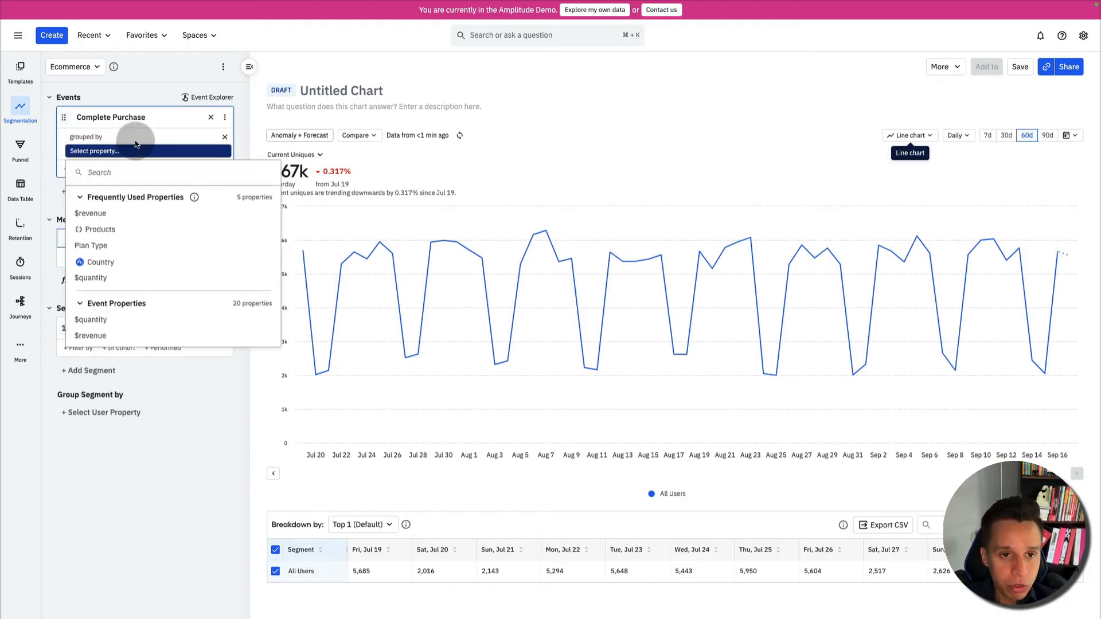
{"action": "scroll", "coordinate": [141, 246], "scroll_direction": "down", "scroll_amount": 3}
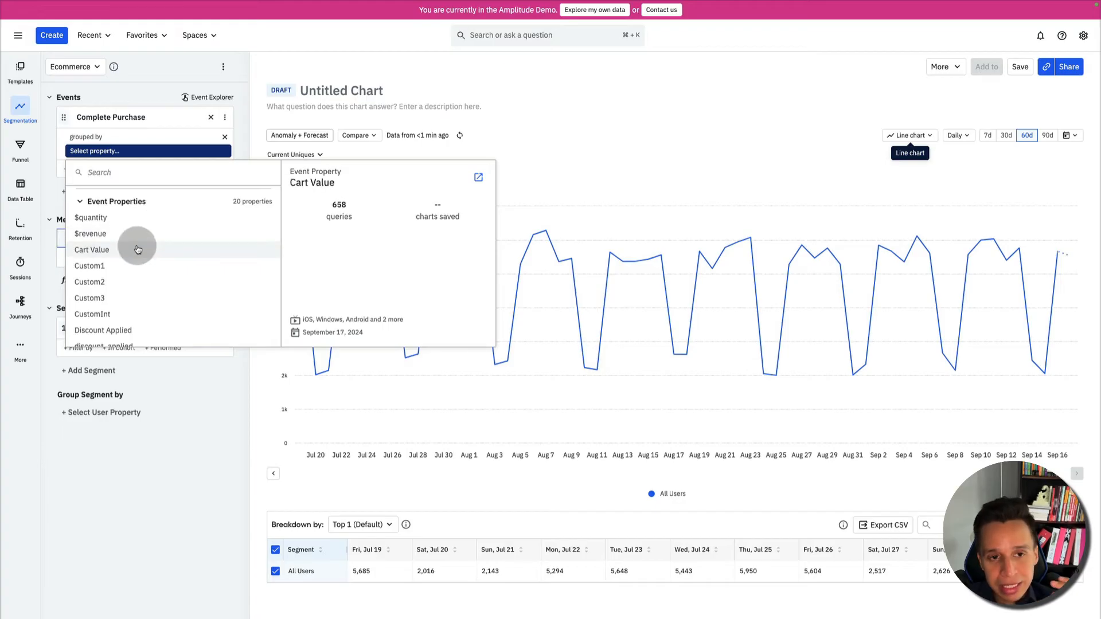
{"action": "scroll", "coordinate": [138, 249], "scroll_direction": "down", "scroll_amount": 1}
{"action": "scroll", "coordinate": [138, 249], "scroll_direction": "down", "scroll_amount": 3}
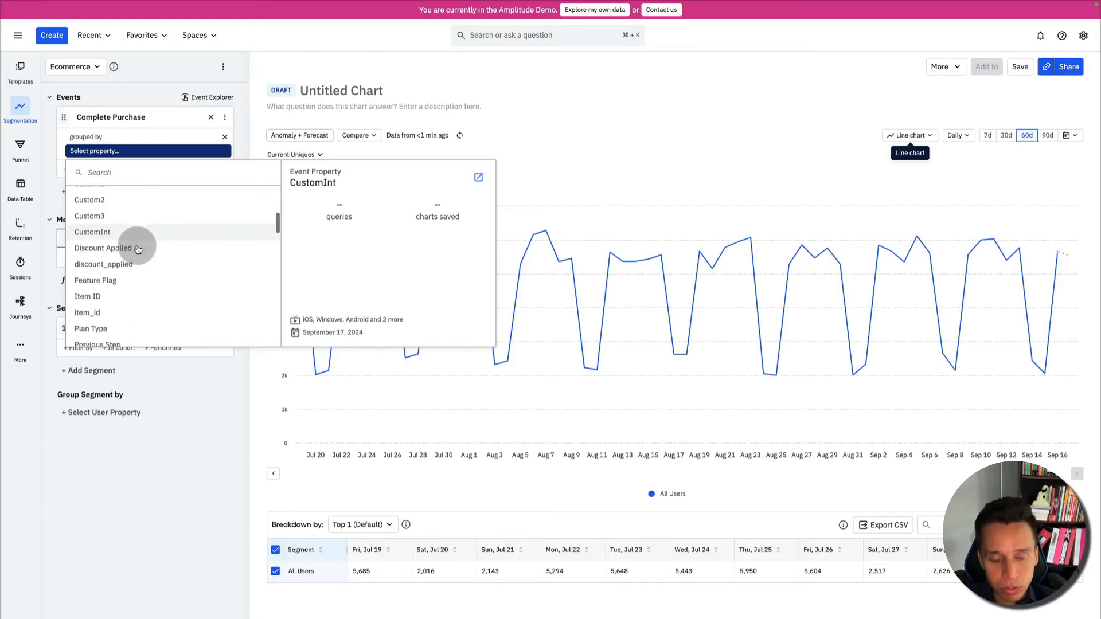
{"action": "scroll", "coordinate": [137, 249], "scroll_direction": "down", "scroll_amount": 3}
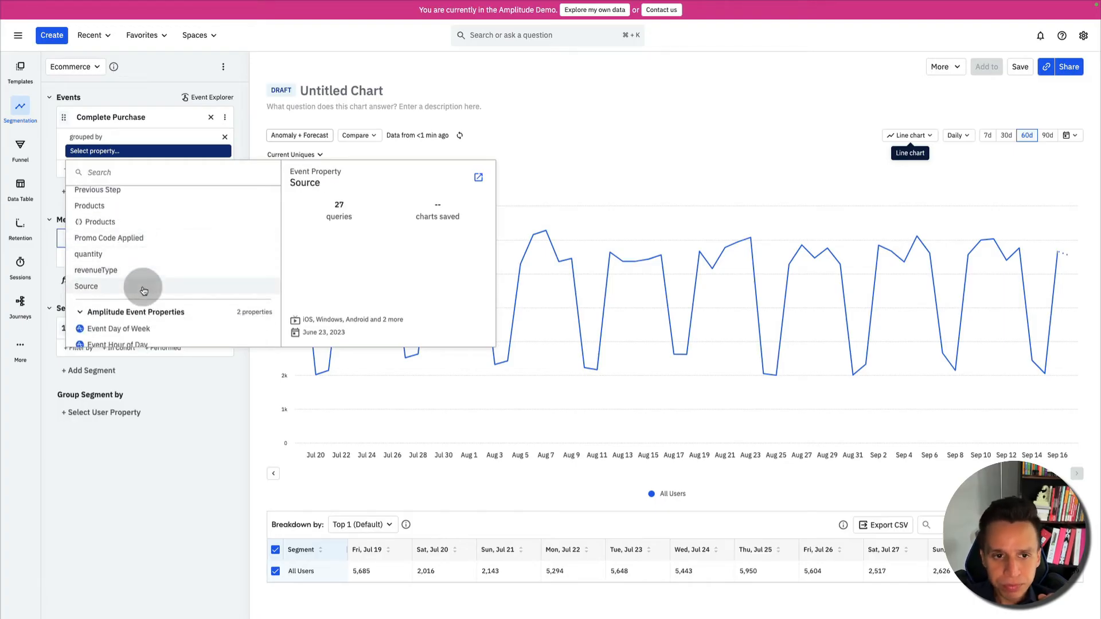
{"action": "scroll", "coordinate": [143, 277], "scroll_direction": "up", "scroll_amount": 1}
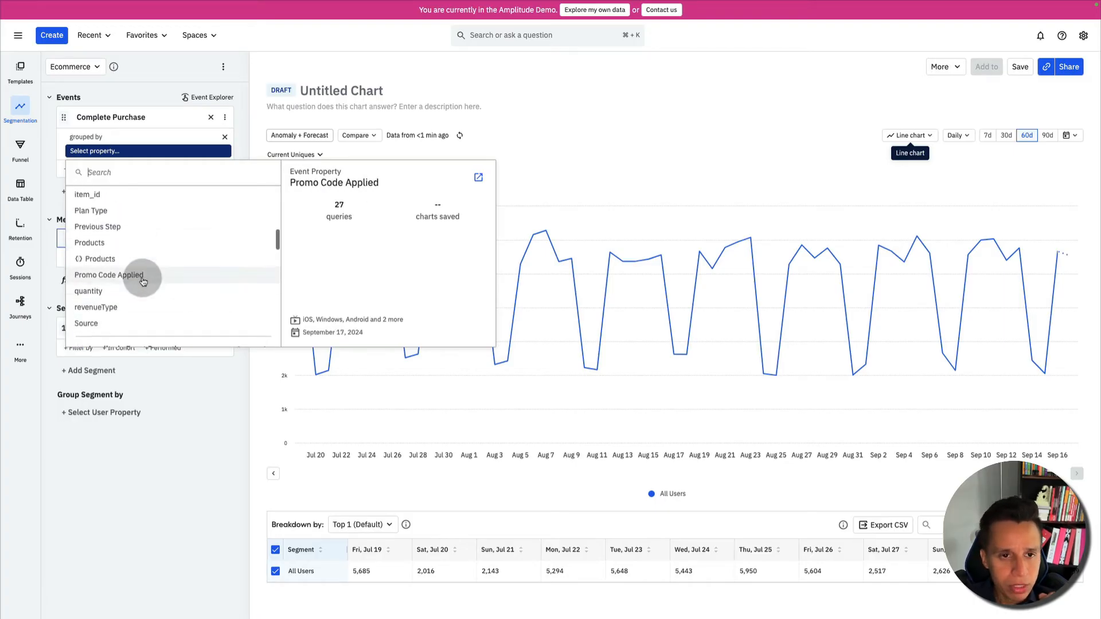
{"action": "left_click", "coordinate": [113, 246]}
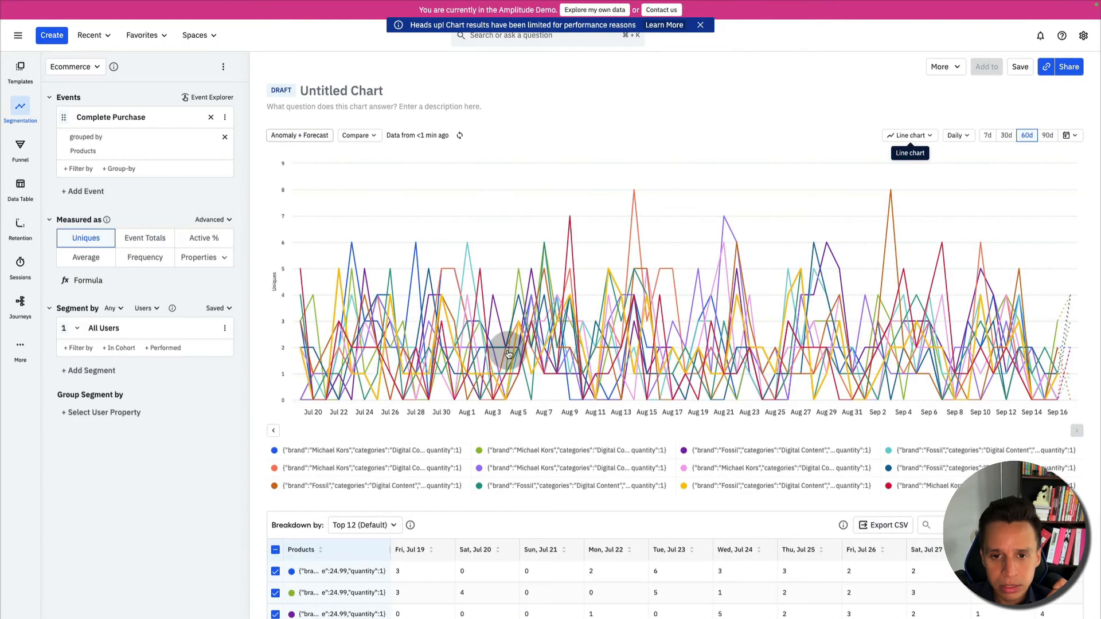
Widen the Products column in the breakdown table and examine the product entries
{"action": "scroll", "coordinate": [508, 353], "scroll_direction": "down", "scroll_amount": 3}
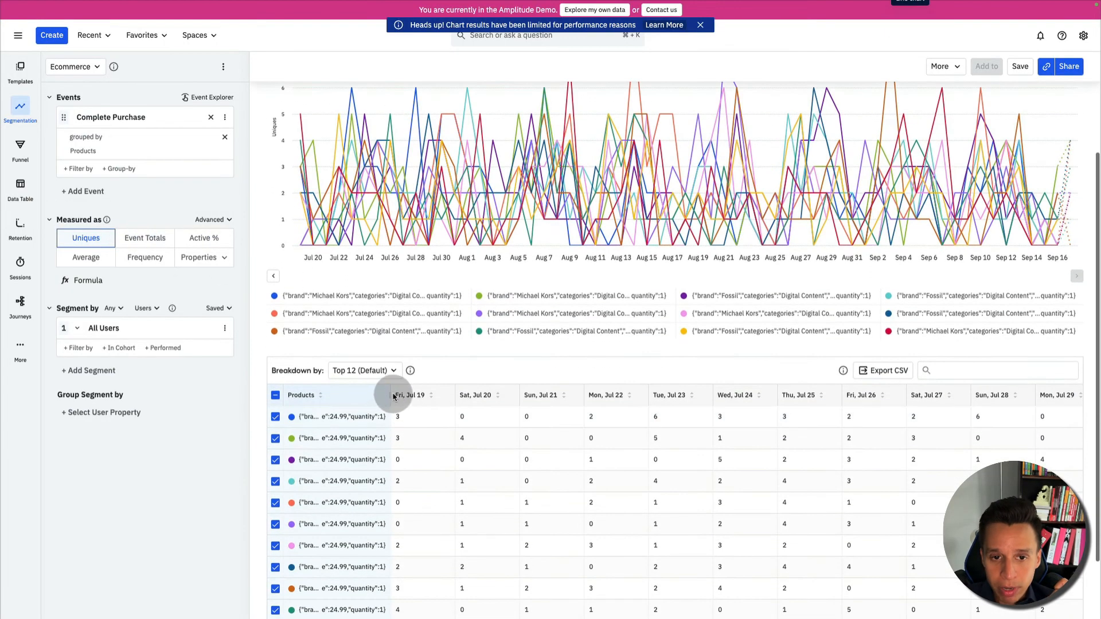
{"action": "left_click_drag", "start_coordinate": [388, 395], "coordinate": [543, 395]}
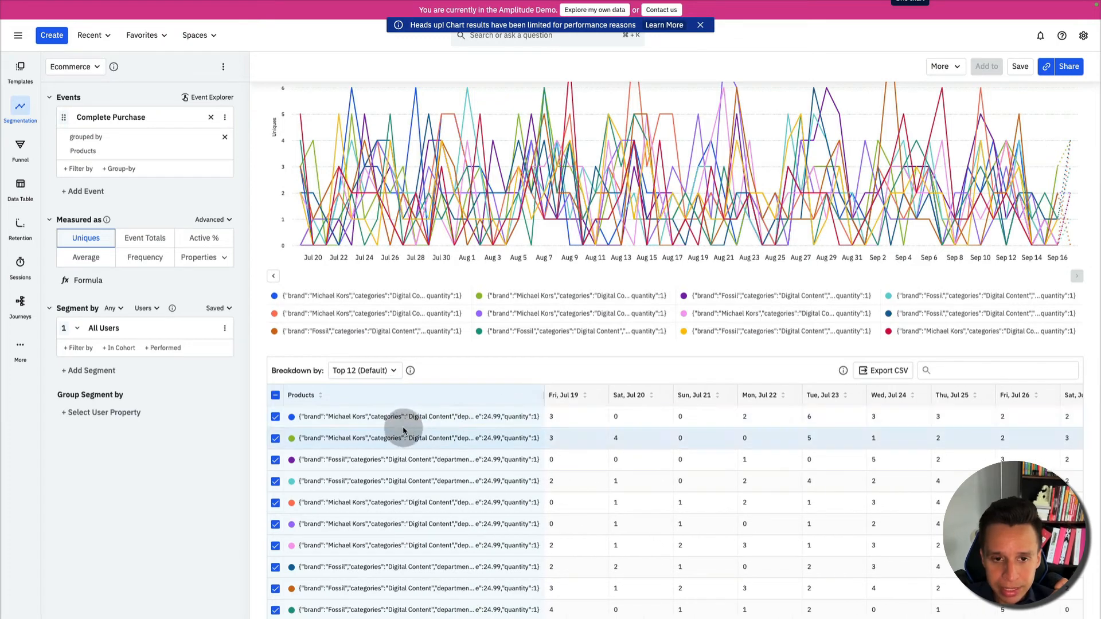
{"action": "left_click", "coordinate": [396, 419]}
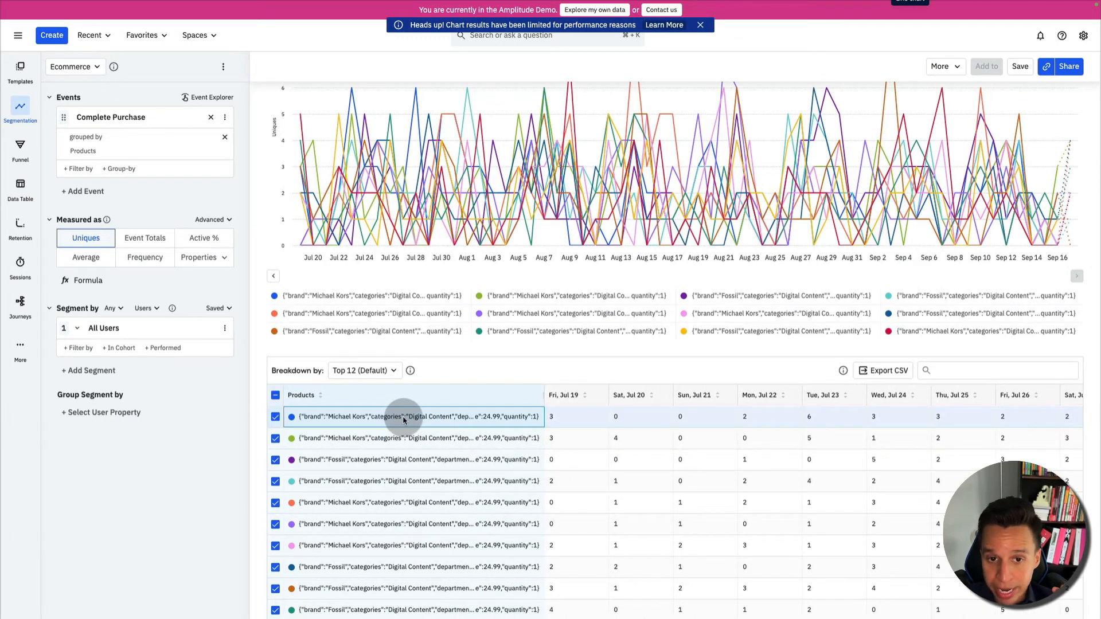
{"action": "scroll", "coordinate": [286, 208], "scroll_direction": "up", "scroll_amount": 2}
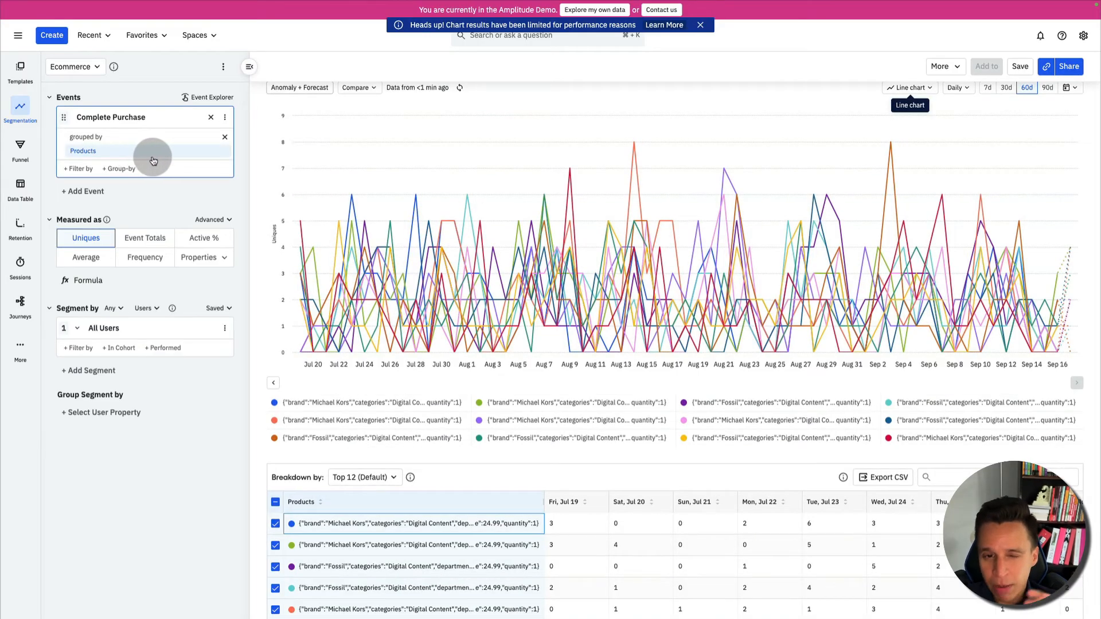
Replace the Products grouping on the Complete Purchase event with the Country user property
{"action": "left_click", "coordinate": [224, 137]}
{"action": "left_click", "coordinate": [125, 140]}
{"action": "scroll", "coordinate": [143, 241], "scroll_direction": "down", "scroll_amount": 1}
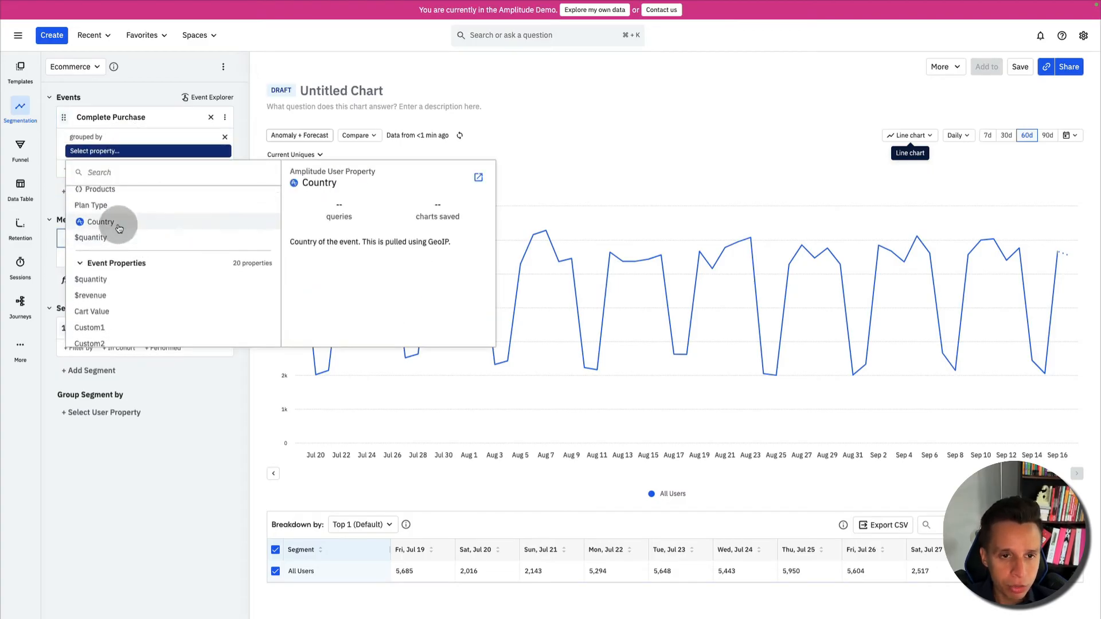
{"action": "scroll", "coordinate": [149, 258], "scroll_direction": "down", "scroll_amount": 5}
{"action": "scroll", "coordinate": [153, 263], "scroll_direction": "down", "scroll_amount": 1}
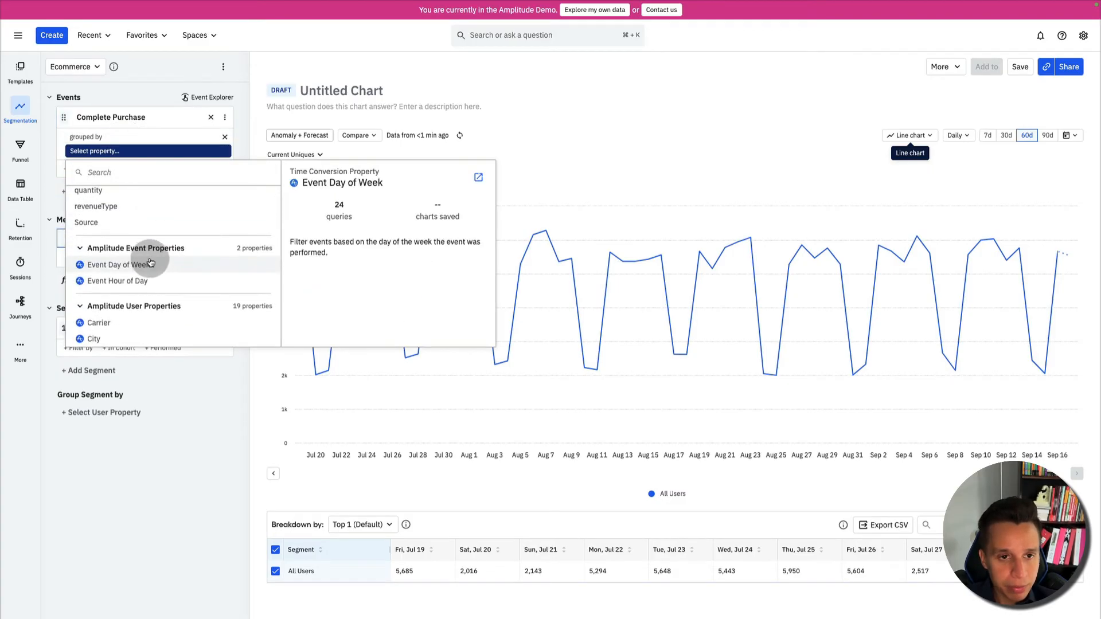
{"action": "scroll", "coordinate": [150, 260], "scroll_direction": "down", "scroll_amount": 2}
{"action": "scroll", "coordinate": [148, 260], "scroll_direction": "down", "scroll_amount": 2}
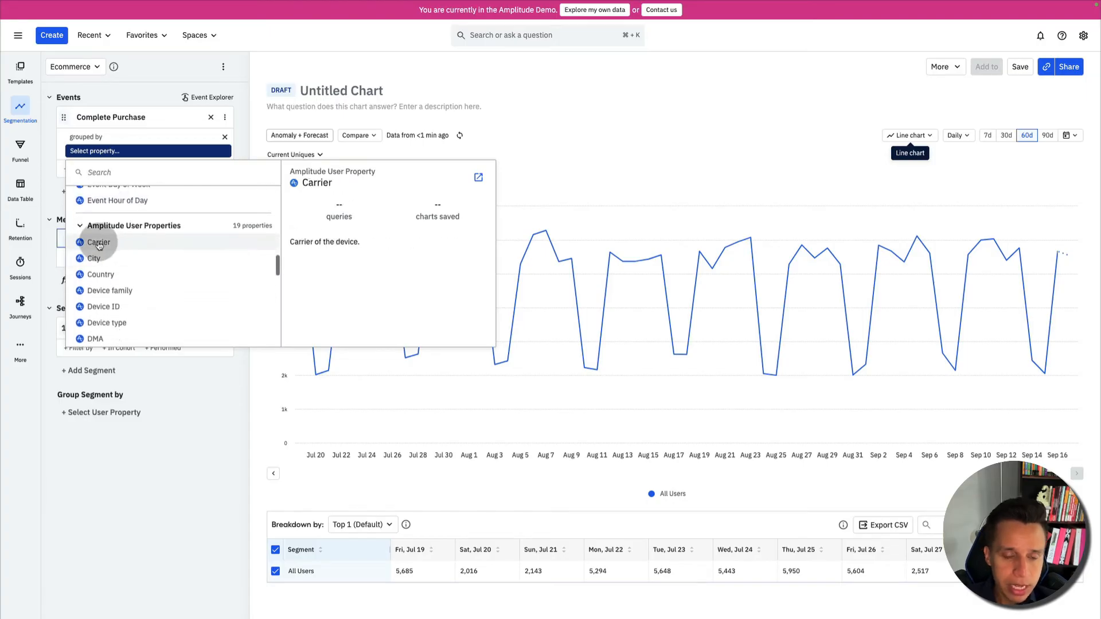
{"action": "scroll", "coordinate": [103, 258], "scroll_direction": "up", "scroll_amount": 2}
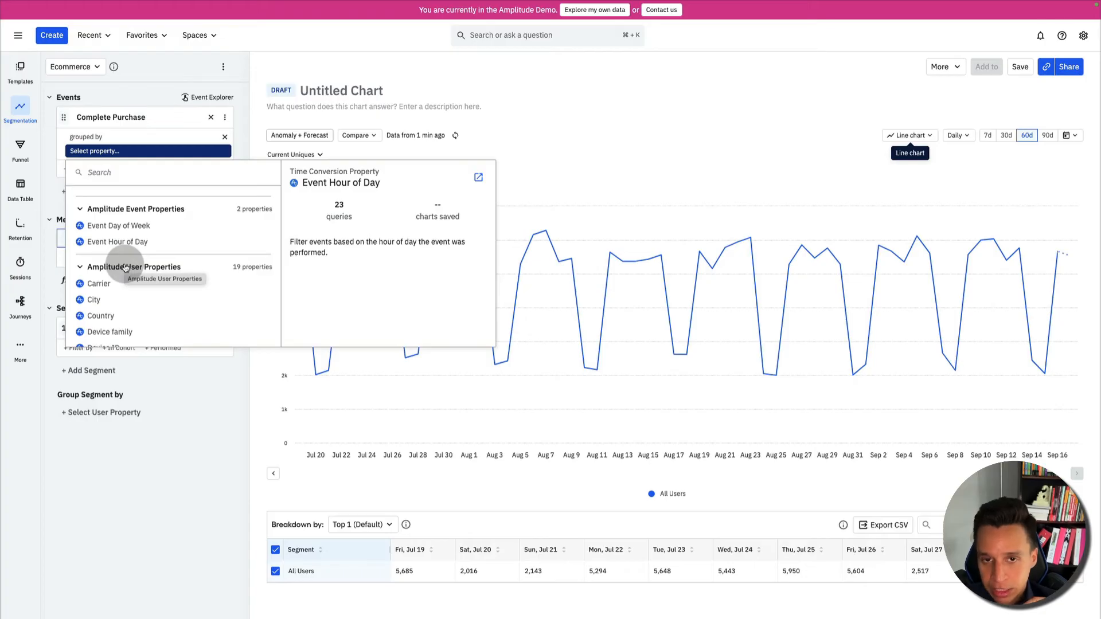
{"action": "scroll", "coordinate": [127, 273], "scroll_direction": "down", "scroll_amount": 1}
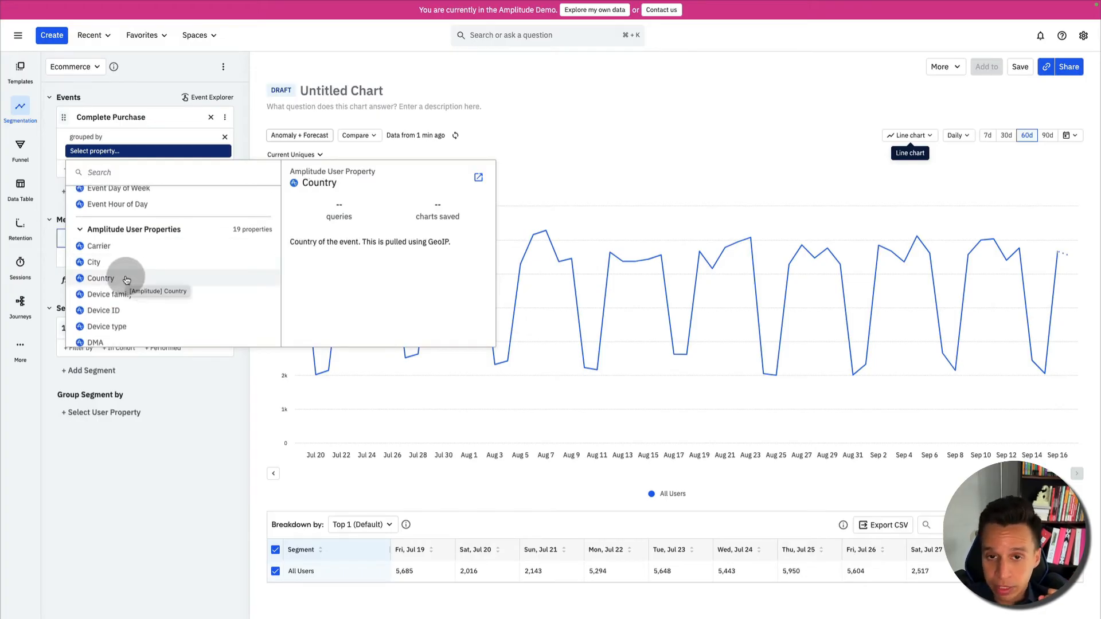
{"action": "left_click", "coordinate": [126, 279]}
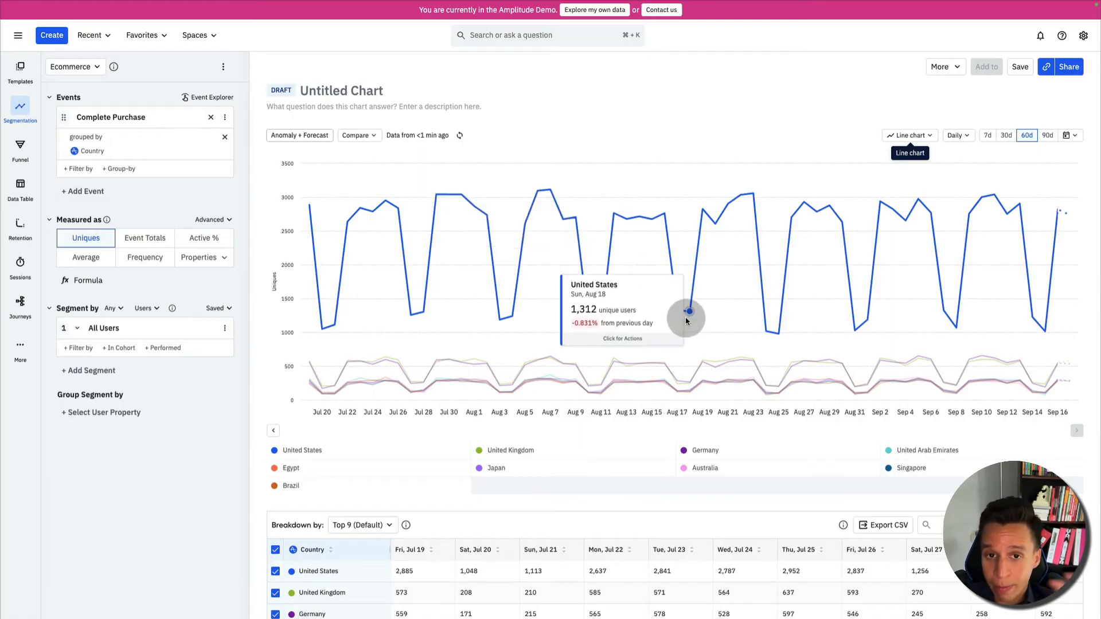
Display the country breakdown as a Horizontal bar chart with all country values shown as relative percentages
{"action": "left_click", "coordinate": [916, 135]}
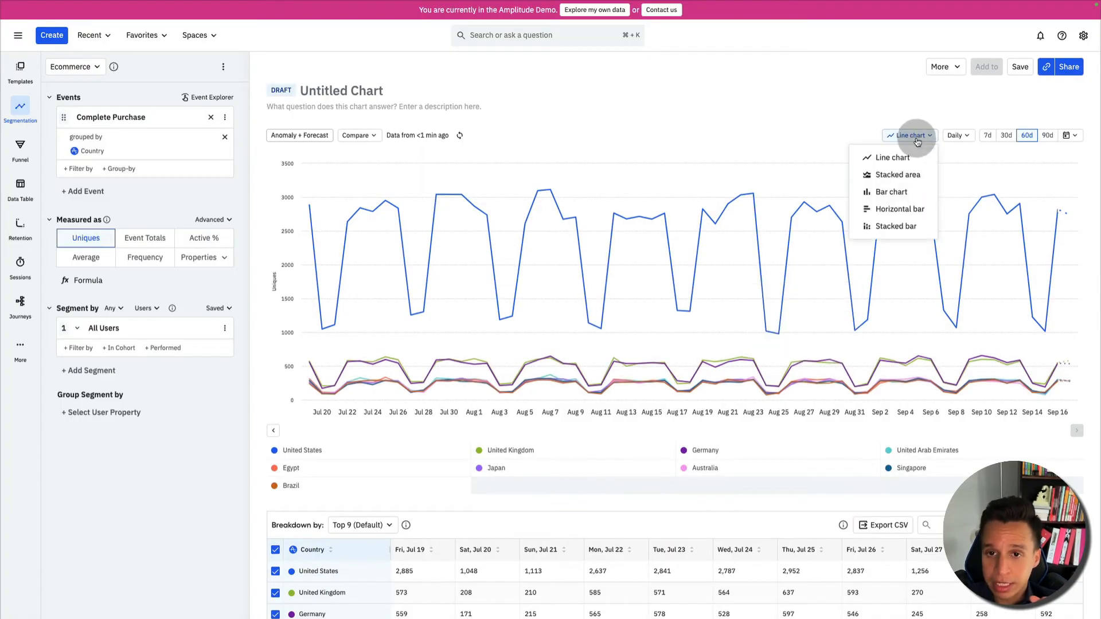
{"action": "left_click", "coordinate": [897, 207]}
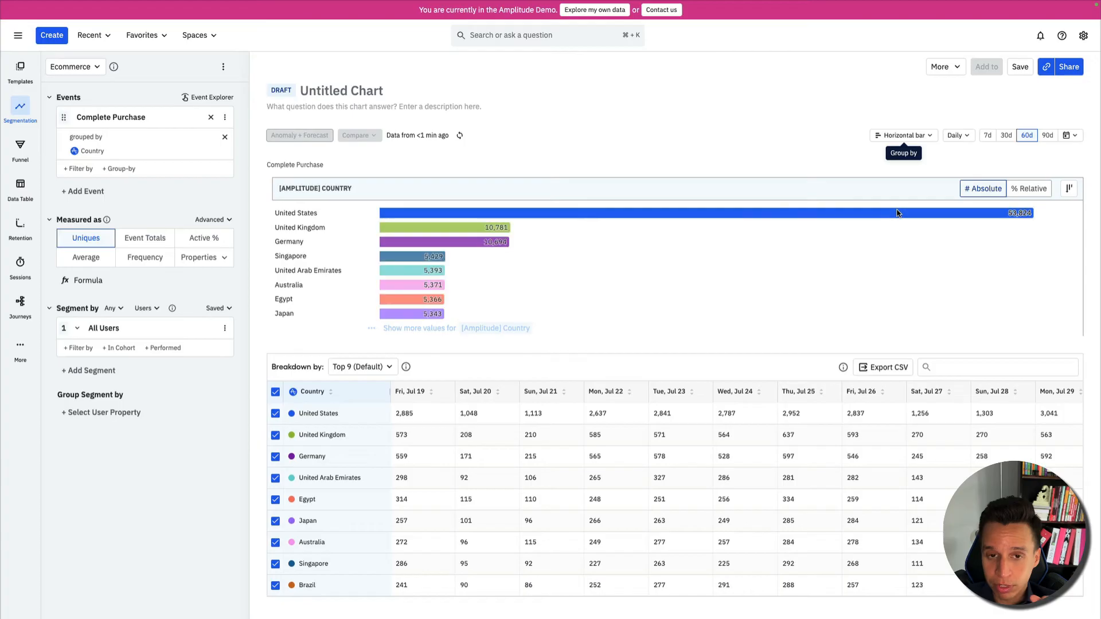
{"action": "left_click", "coordinate": [430, 328]}
{"action": "left_click", "coordinate": [1028, 188]}
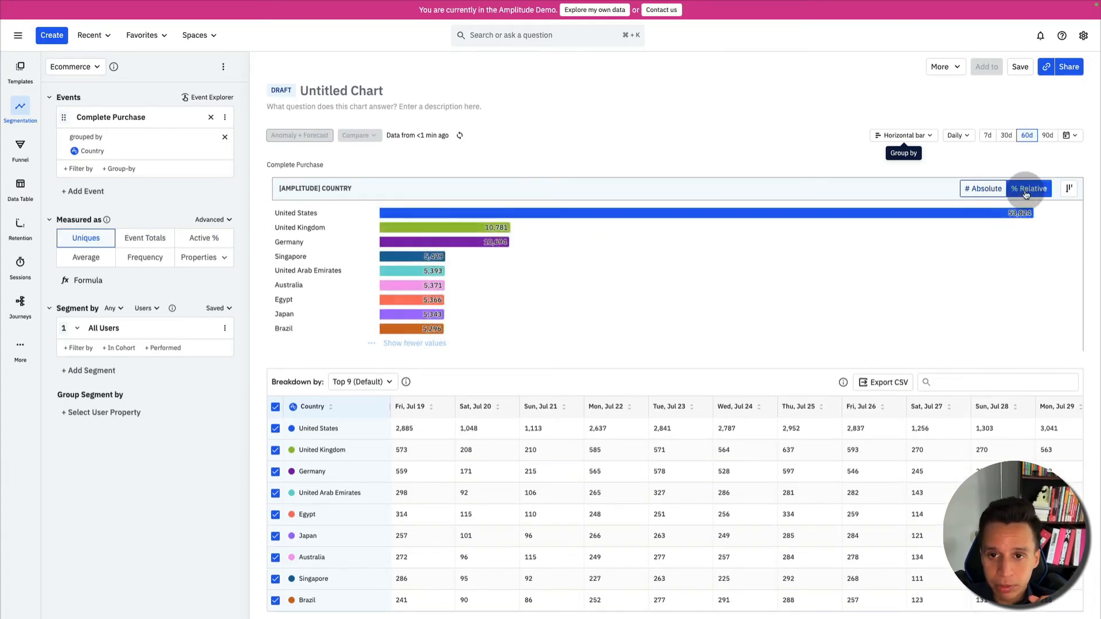
Add City as a second grouping on Complete Purchase and look over the country and city breakdown
{"action": "left_click", "coordinate": [121, 168]}
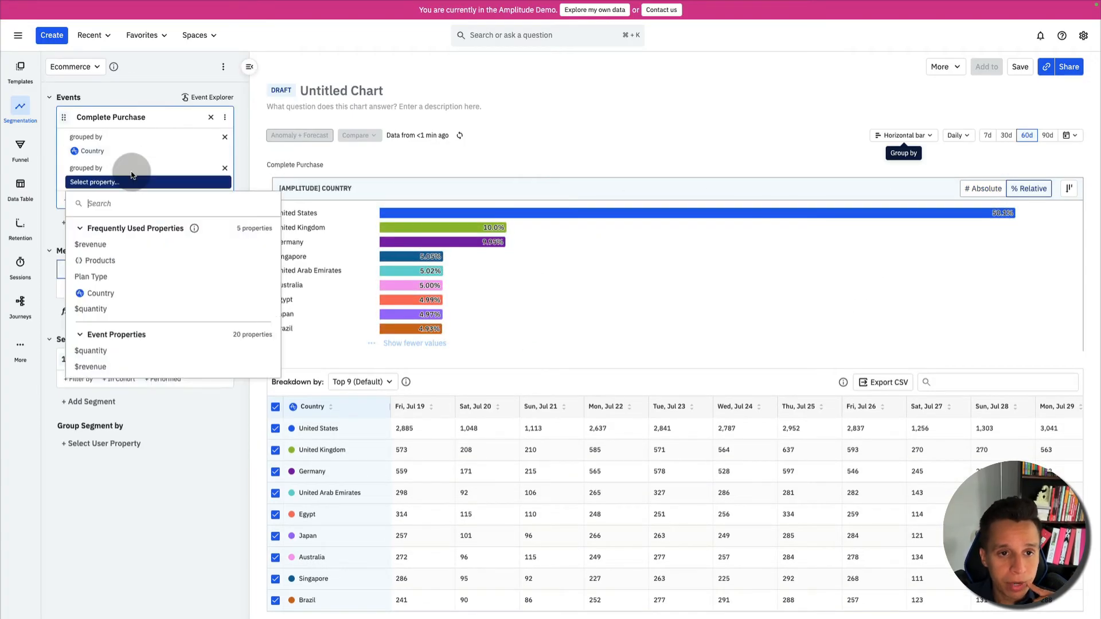
{"action": "type", "text": "citu"}
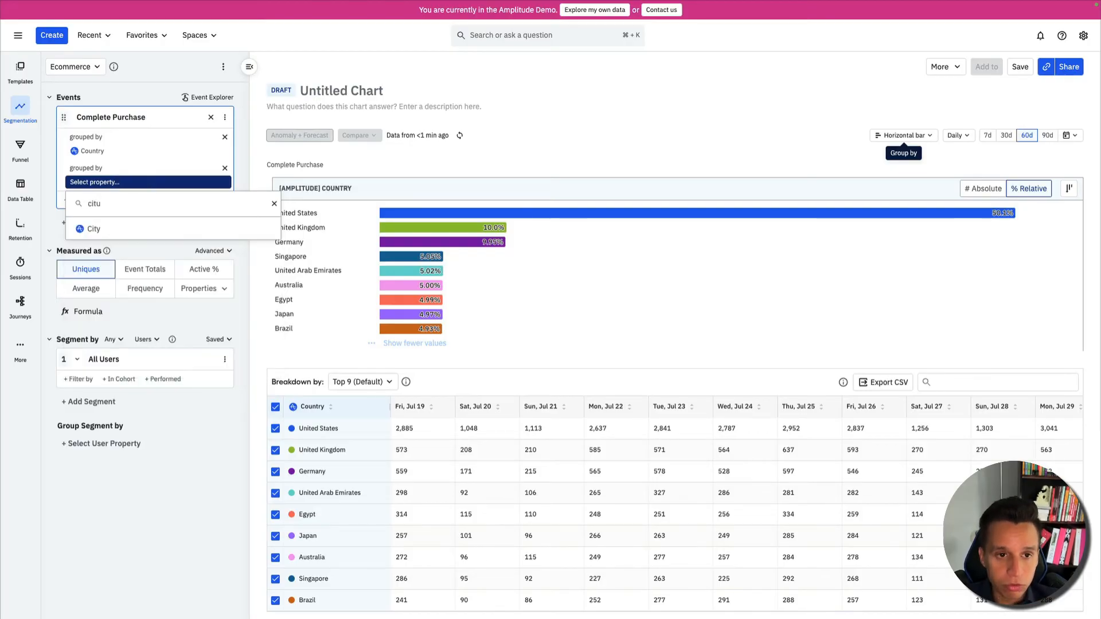
{"action": "left_click", "coordinate": [147, 229]}
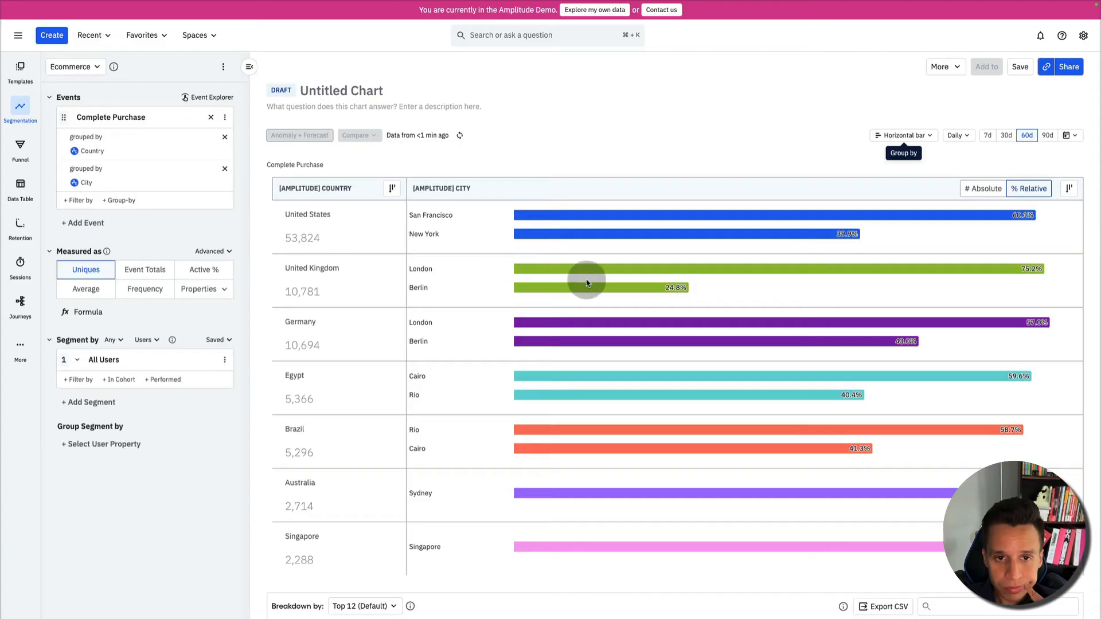
{"action": "scroll", "coordinate": [503, 283], "scroll_direction": "down", "scroll_amount": 3}
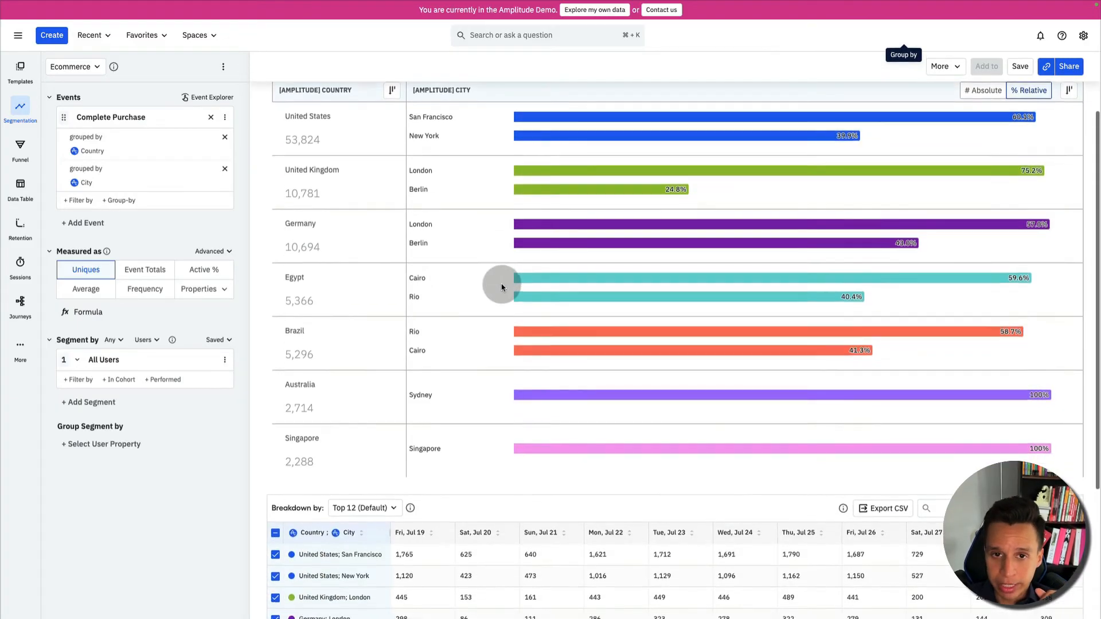
{"action": "scroll", "coordinate": [503, 285], "scroll_direction": "up", "scroll_amount": 3}
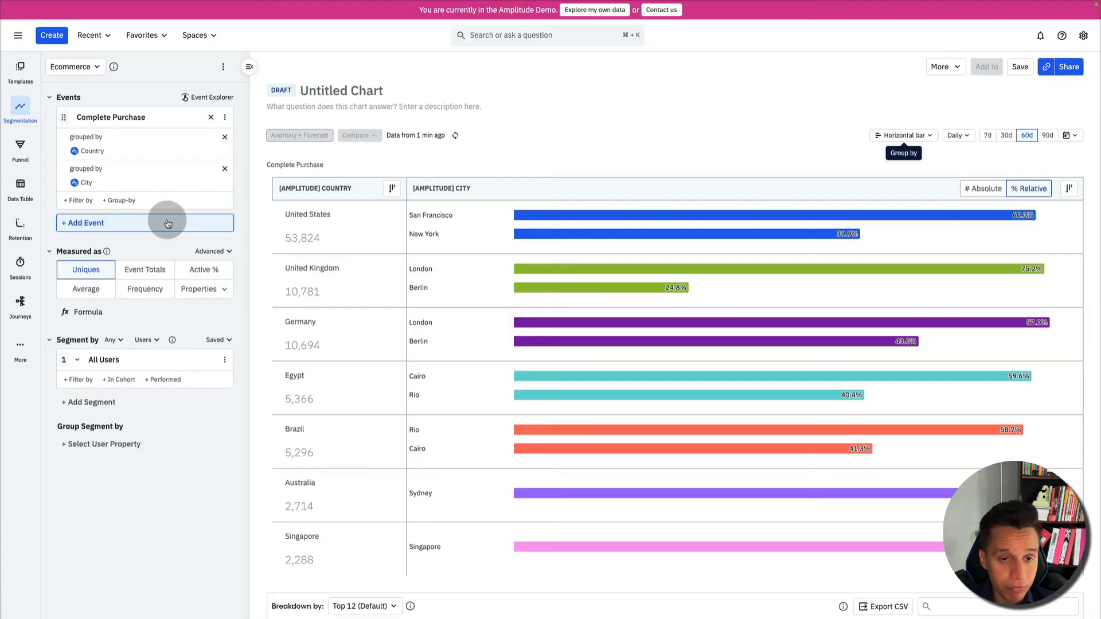
Remove the Country and City groupings from Complete Purchase and switch the chart to a Funnel analysis
{"action": "left_click", "coordinate": [223, 137]}
{"action": "left_click", "coordinate": [224, 137]}
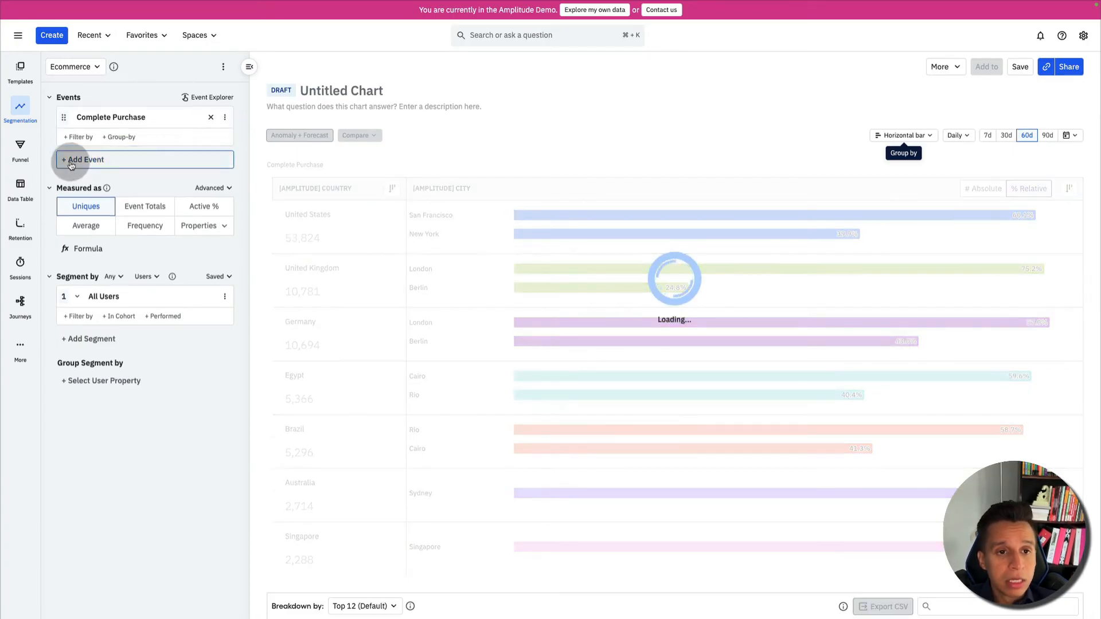
{"action": "left_click", "coordinate": [25, 149]}
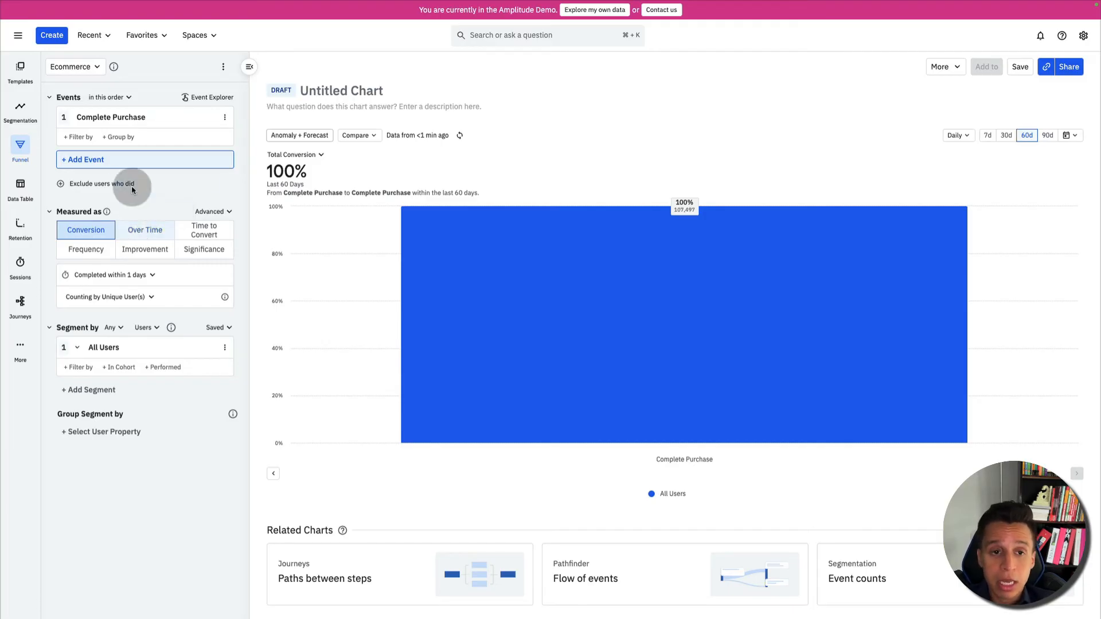
Add the Add to Cart event to the funnel and place it ahead of Complete Purchase
{"action": "left_click", "coordinate": [100, 165]}
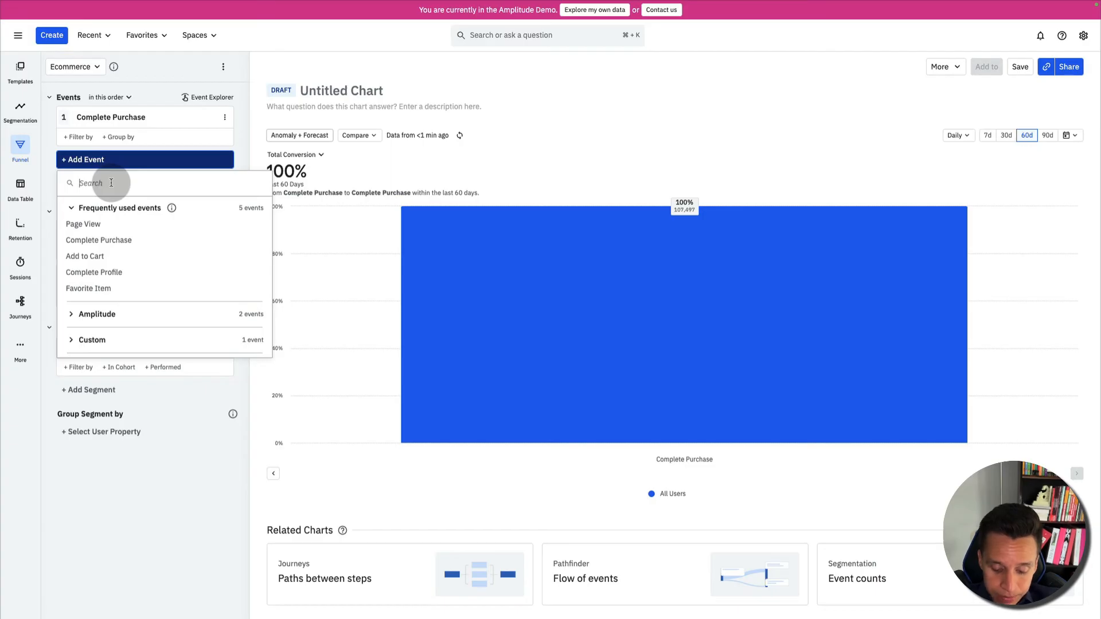
{"action": "type", "text": "vie"}
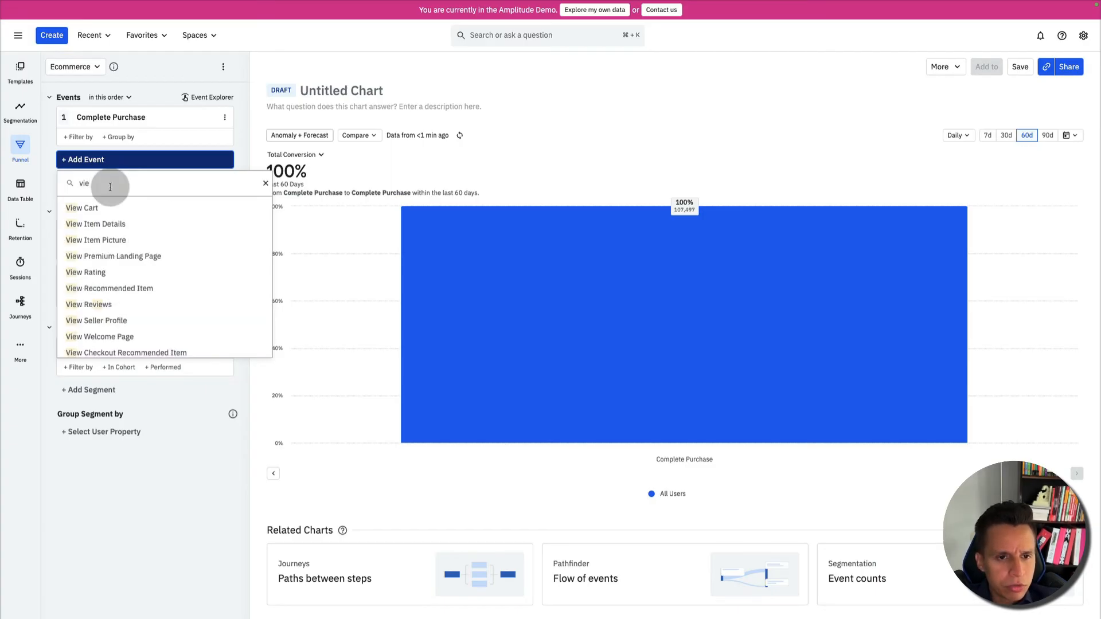
{"action": "key", "text": "BackSpace"}
{"action": "key", "text": "BackSpace"}
{"action": "key", "text": "BackSpace"}
{"action": "type", "text": "product"}
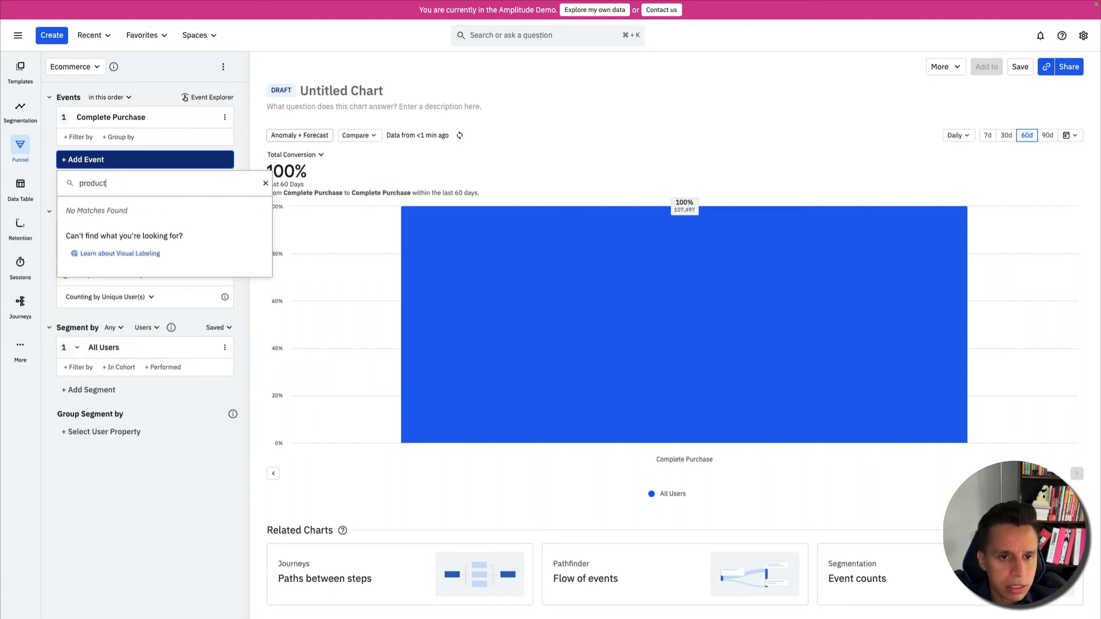
{"action": "key", "text": "super+a"}
{"action": "type", "text": "cart"}
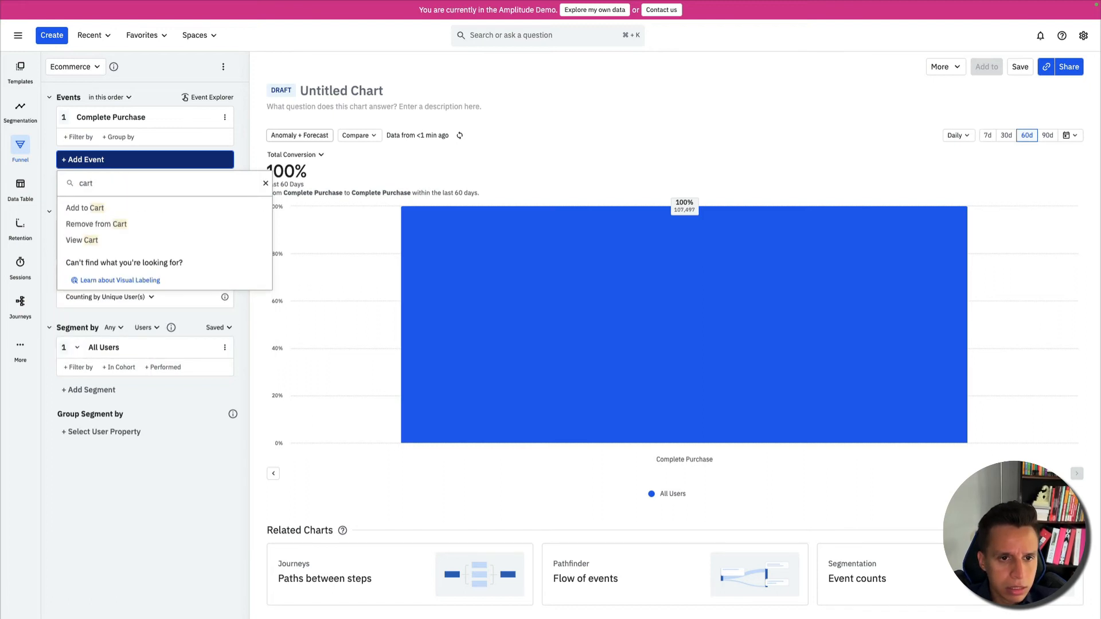
{"action": "left_click", "coordinate": [108, 209]}
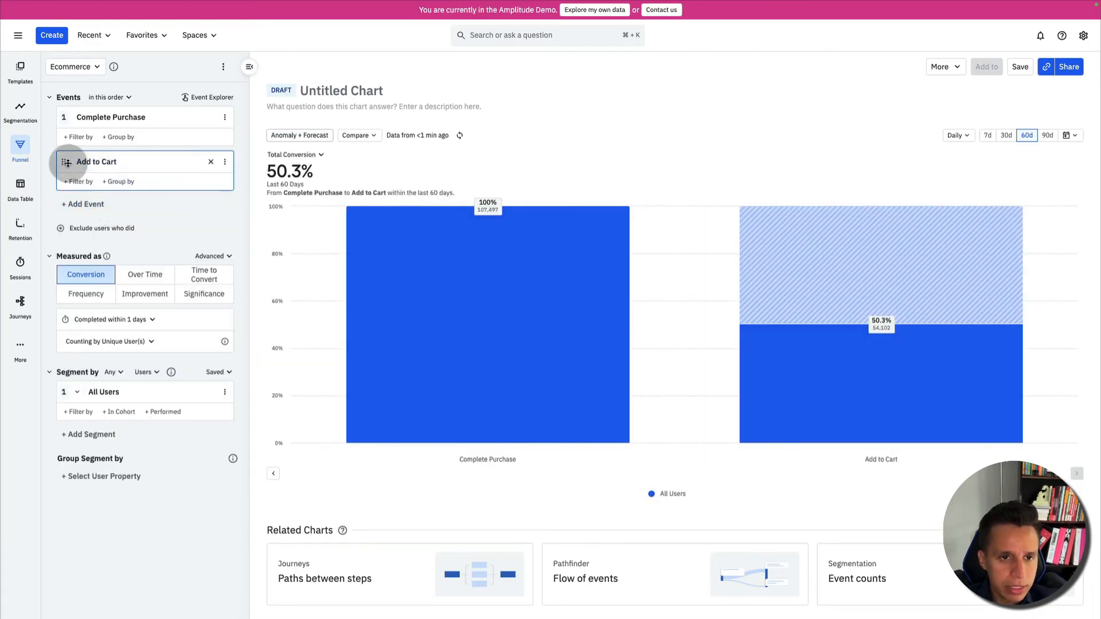
{"action": "left_click_drag", "start_coordinate": [63, 161], "coordinate": [63, 118]}
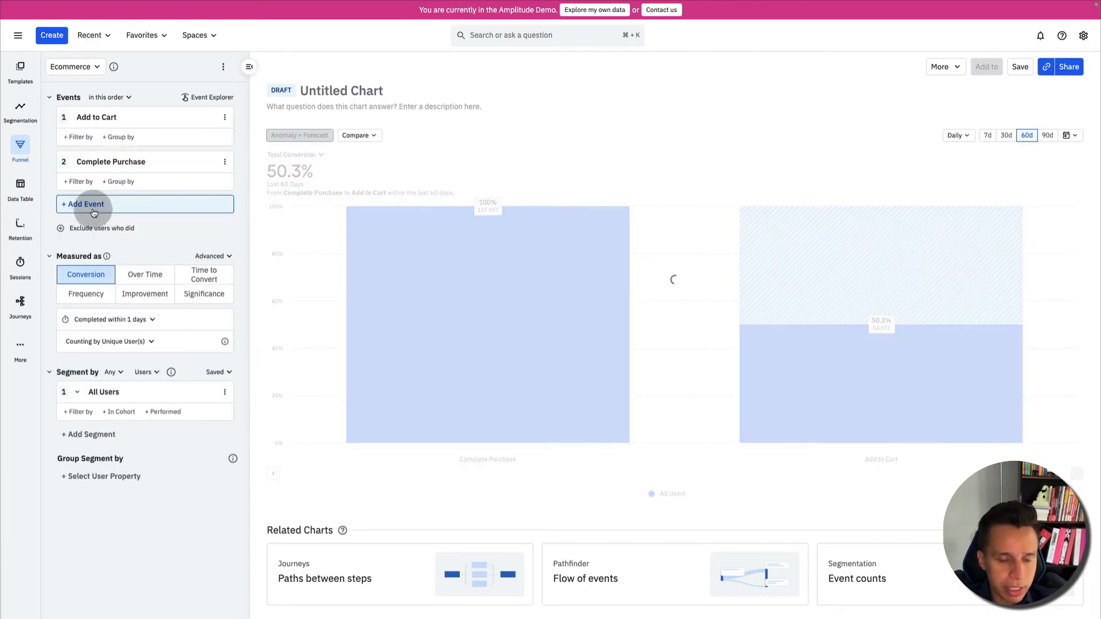
Add the View Item Details event to the funnel and make it the first step, ahead of Add to Cart
{"action": "left_click", "coordinate": [90, 205]}
{"action": "type", "text": "view"}
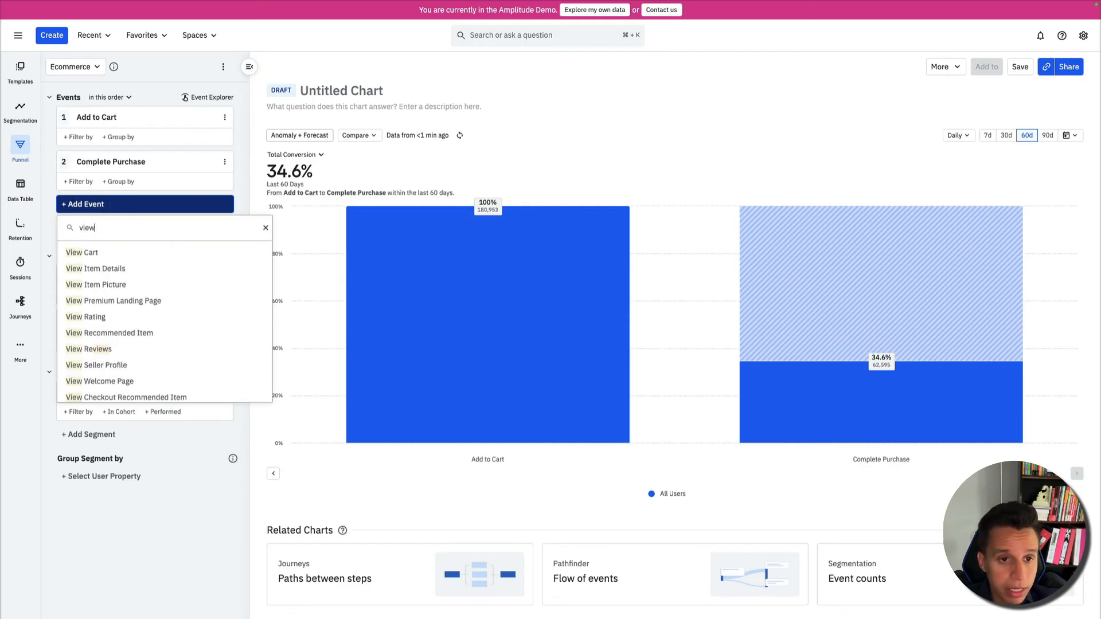
{"action": "mouse_move", "coordinate": [130, 267]}
{"action": "scroll", "coordinate": [133, 267], "scroll_direction": "down", "scroll_amount": 1}
{"action": "scroll", "coordinate": [133, 268], "scroll_direction": "down", "scroll_amount": 2}
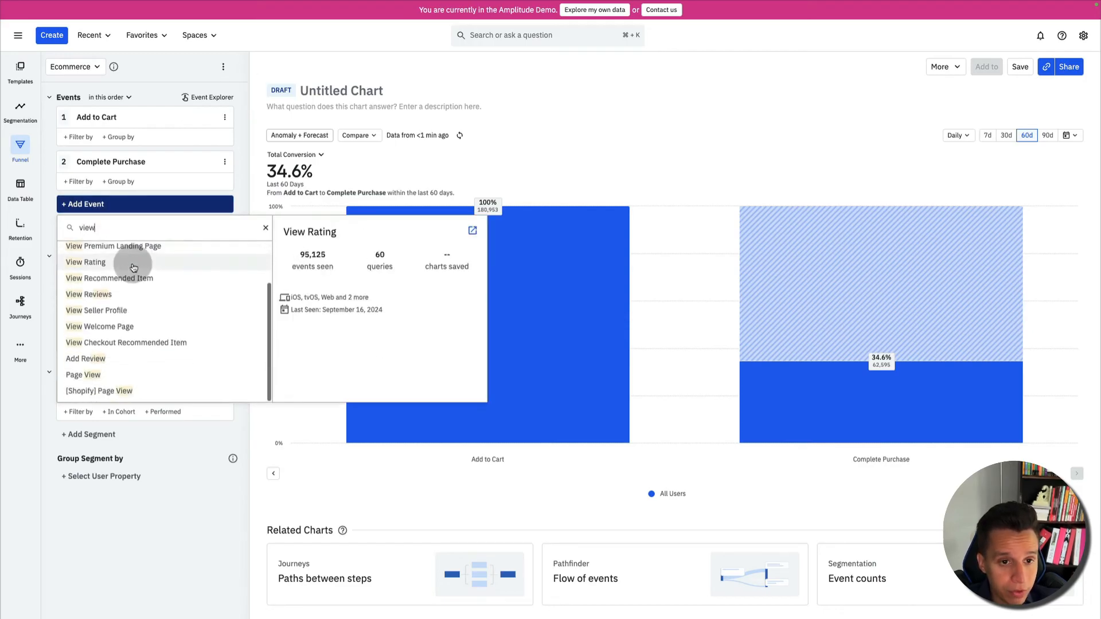
{"action": "scroll", "coordinate": [133, 268], "scroll_direction": "up", "scroll_amount": 3}
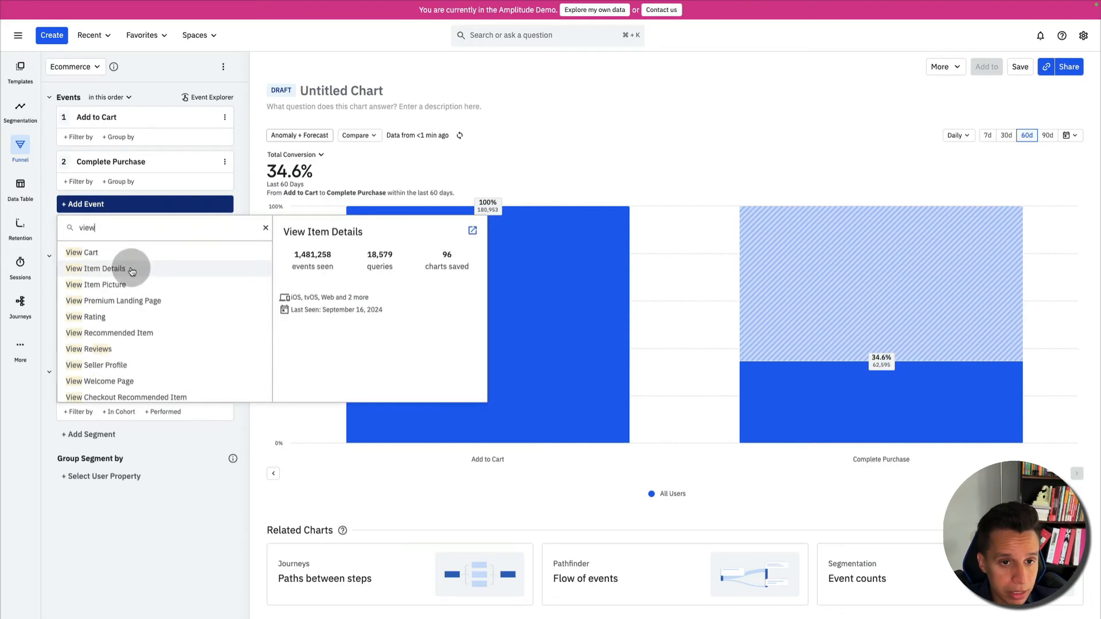
{"action": "left_click", "coordinate": [132, 270]}
{"action": "left_click_drag", "start_coordinate": [60, 212], "coordinate": [64, 122]}
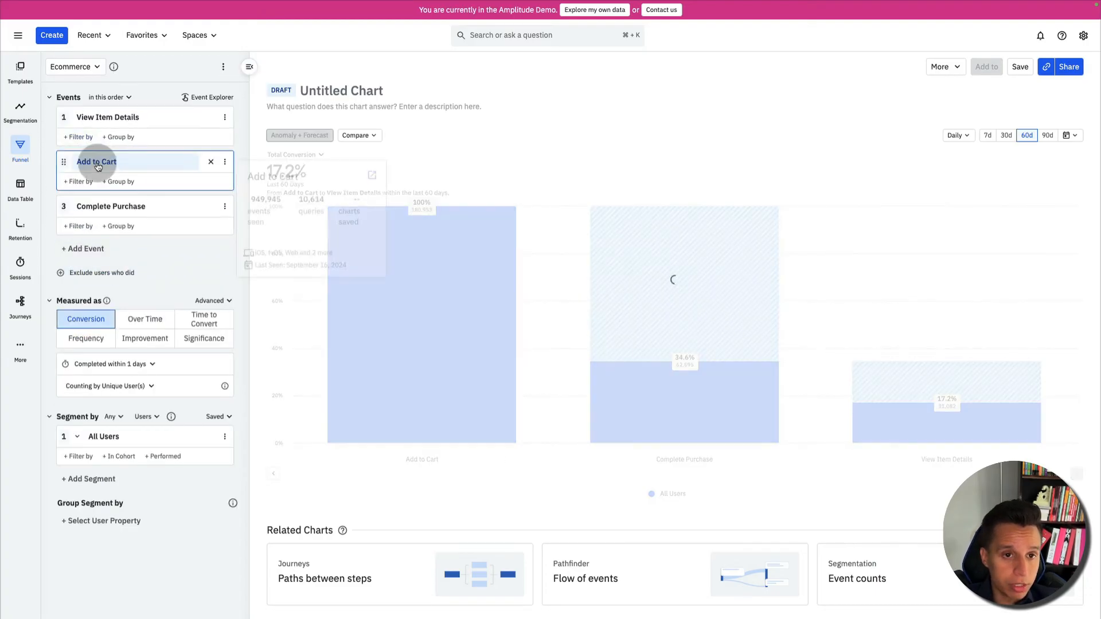
{"action": "mouse_move", "coordinate": [89, 163]}
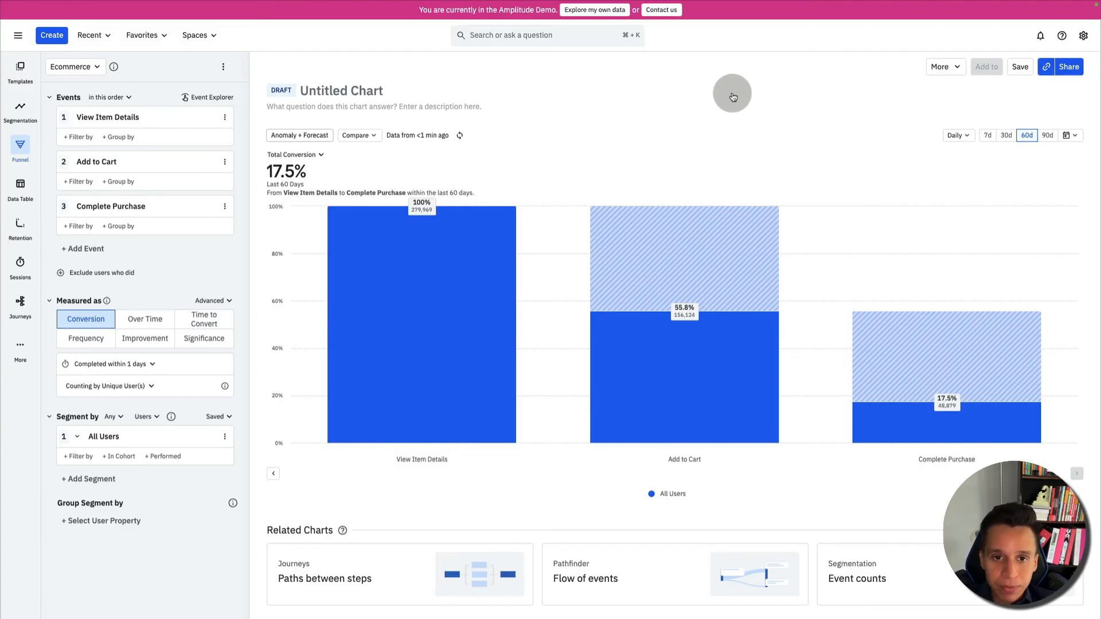
Group the View Item Details conversions by Country to compare countries, and remove that grouping
{"action": "mouse_move", "coordinate": [483, 368]}
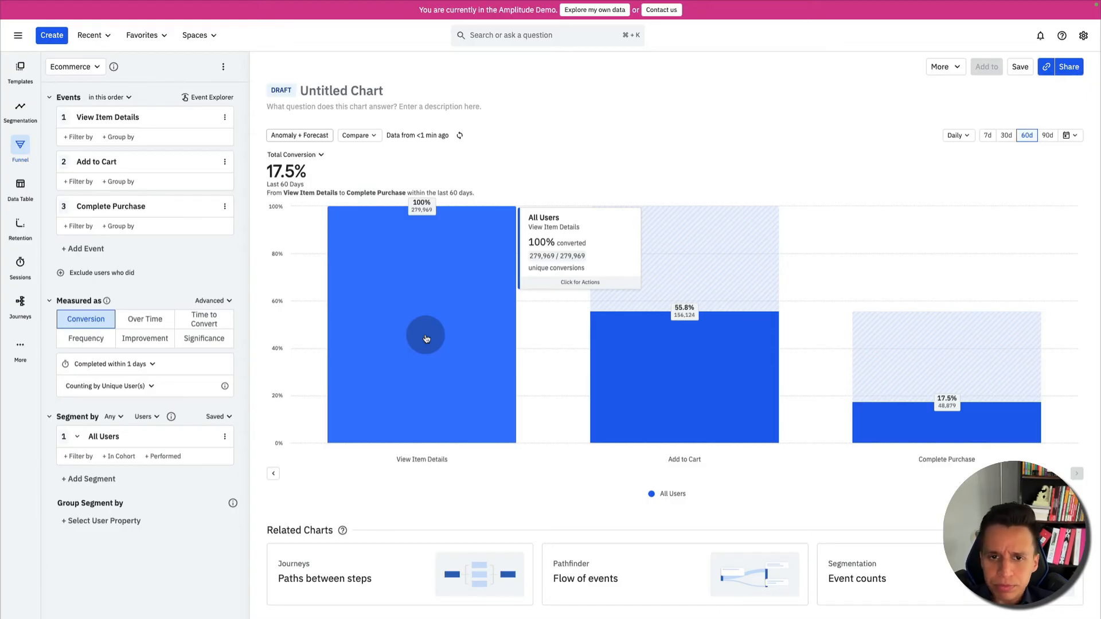
{"action": "mouse_move", "coordinate": [621, 373]}
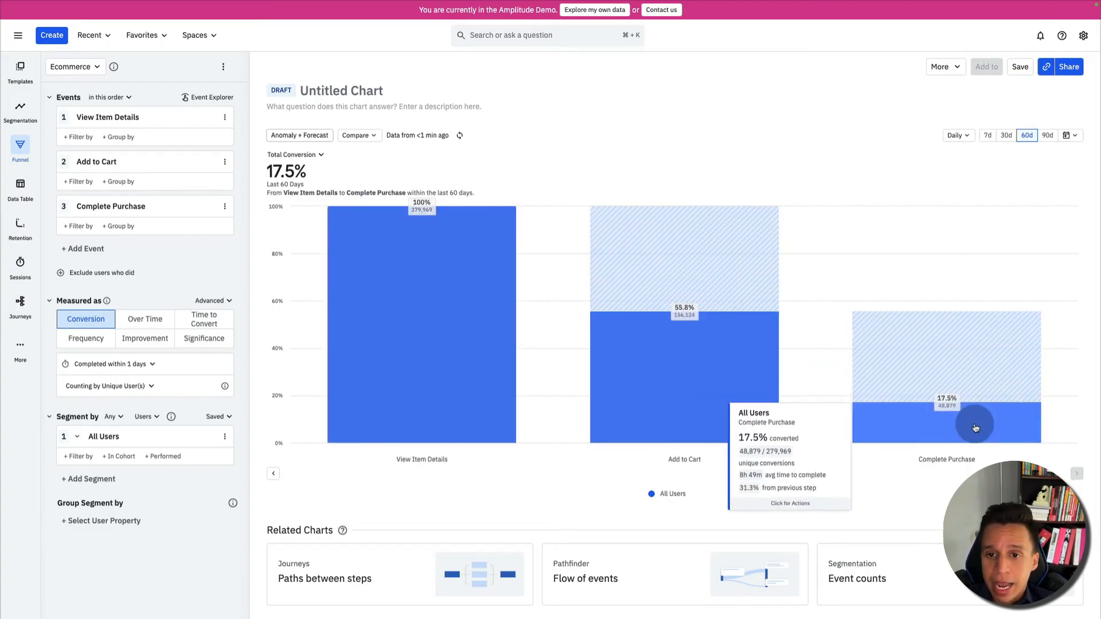
{"action": "mouse_move", "coordinate": [920, 423]}
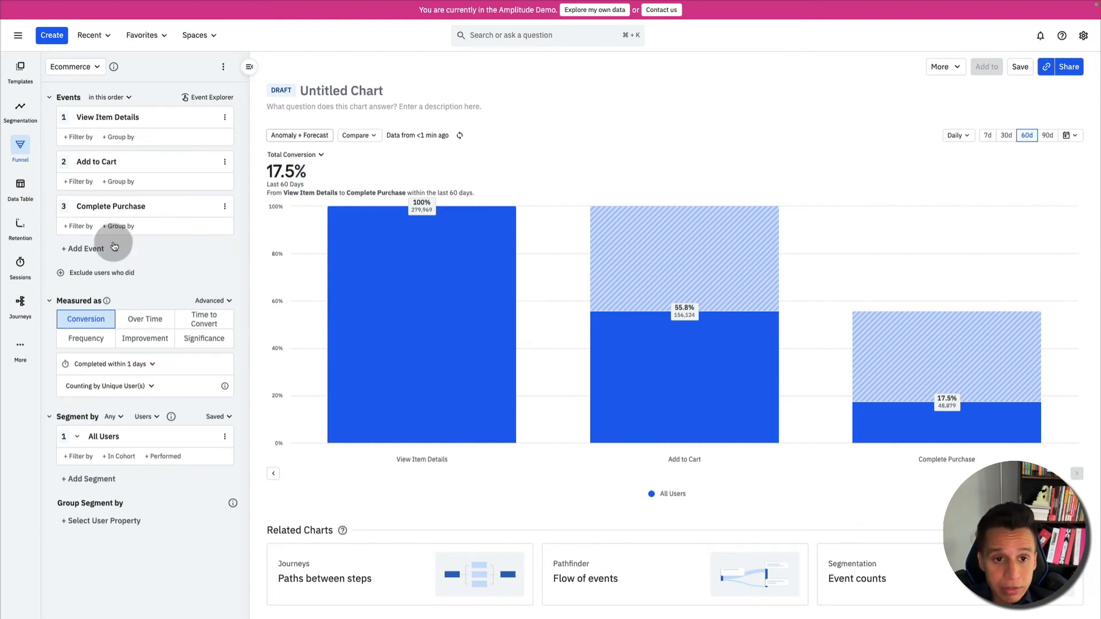
{"action": "left_click", "coordinate": [116, 138]}
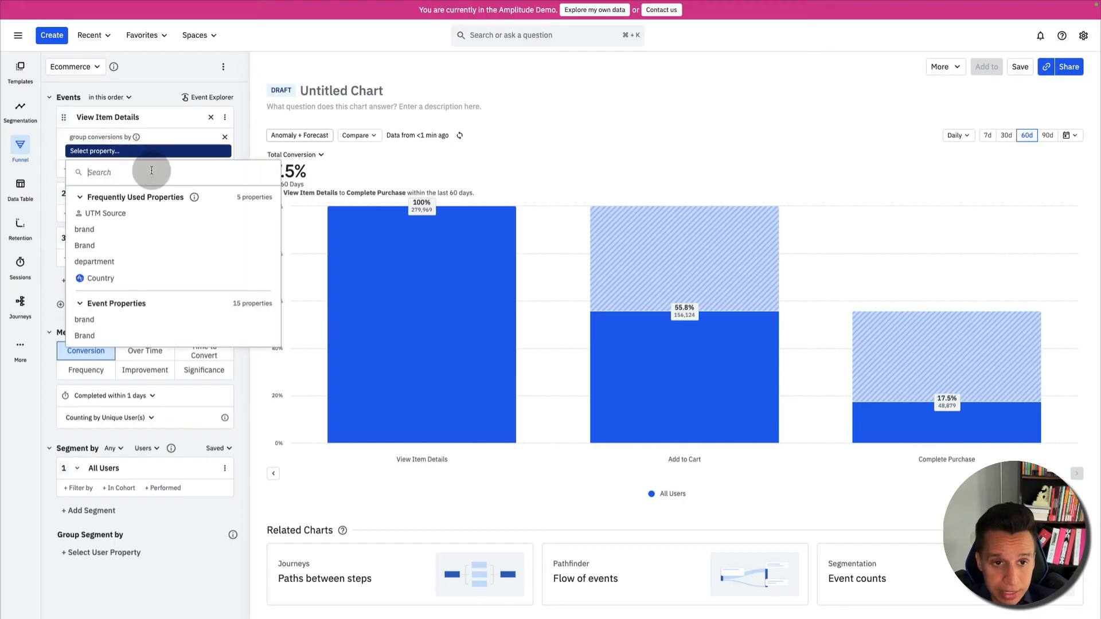
{"action": "left_click", "coordinate": [103, 278]}
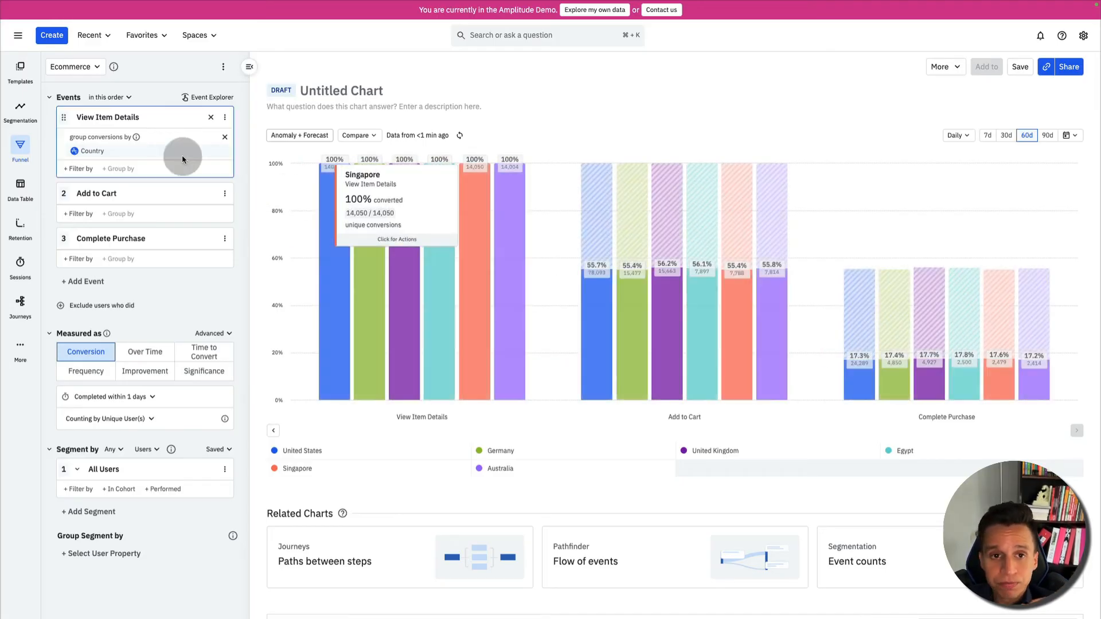
{"action": "left_click", "coordinate": [224, 140]}
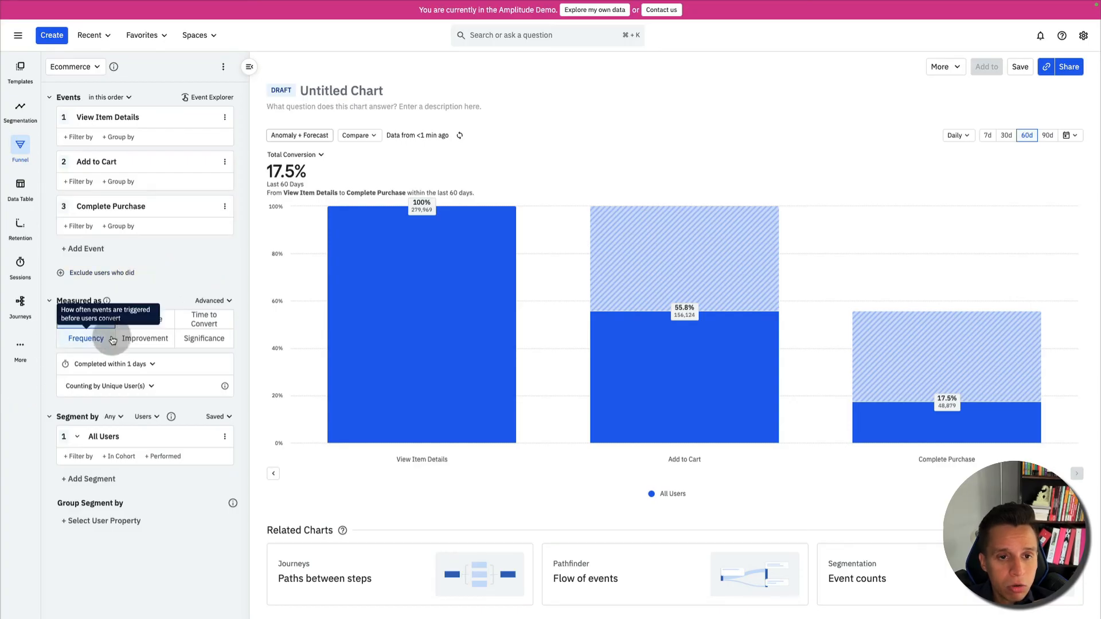
Review the funnel measured as Over Time and as Time to Convert, and return it to Conversion
{"action": "left_click", "coordinate": [133, 327]}
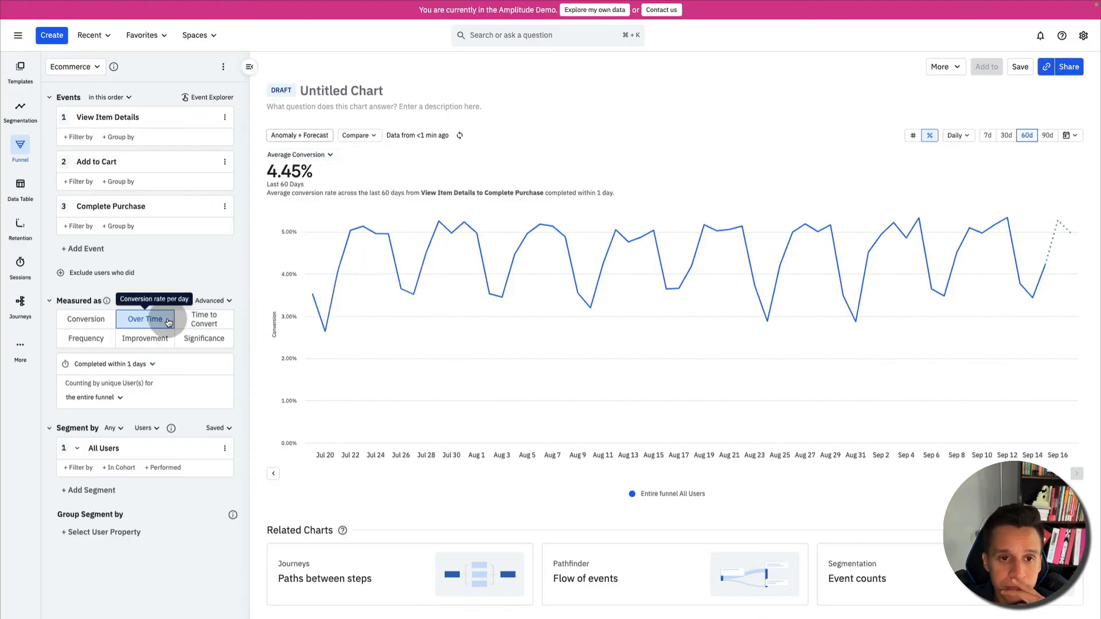
{"action": "left_click", "coordinate": [209, 322]}
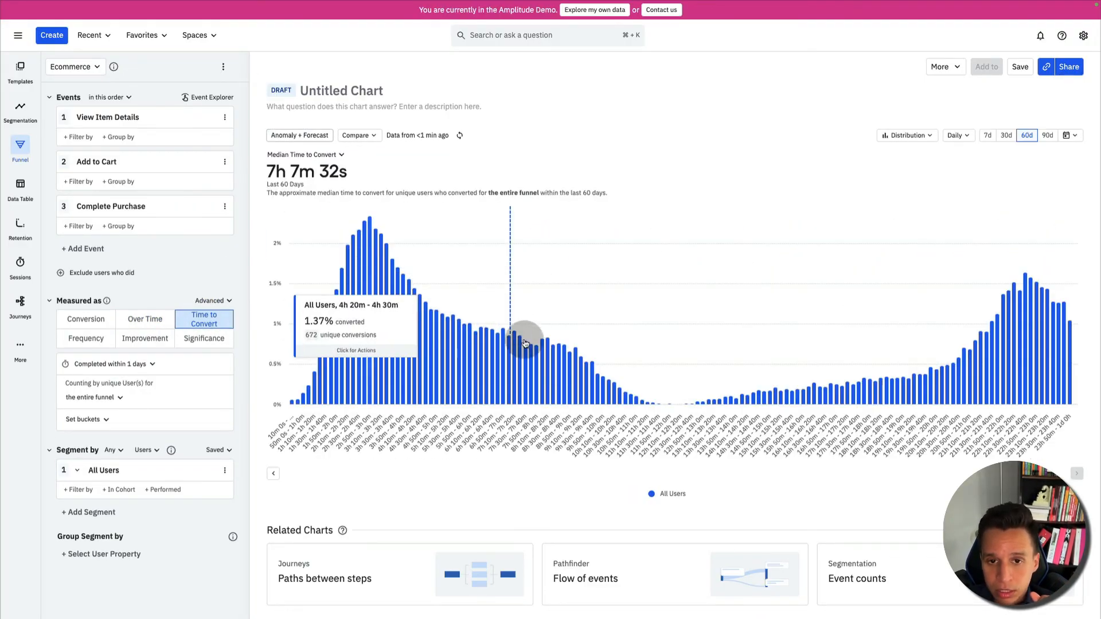
{"action": "mouse_move", "coordinate": [359, 280]}
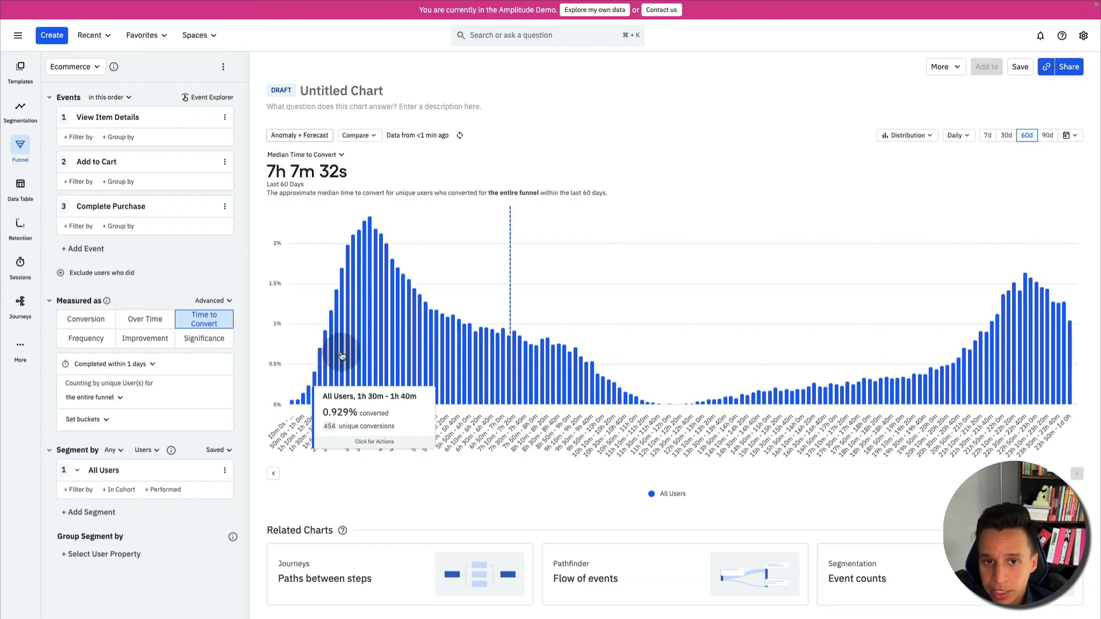
{"action": "left_click", "coordinate": [98, 327]}
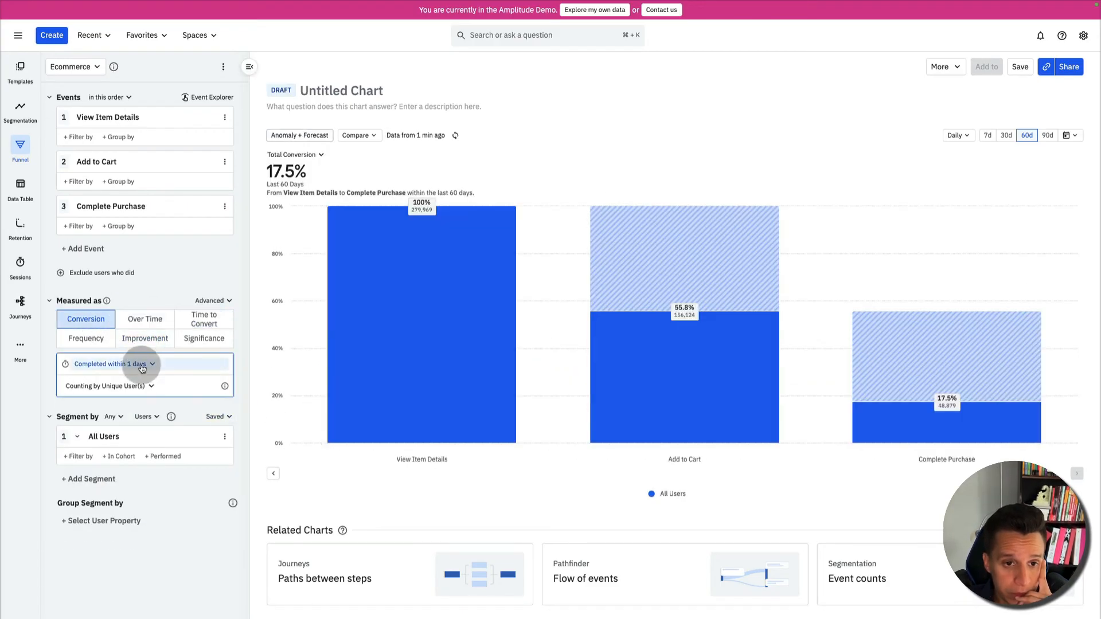
Set the funnel's conversion window to completed within 30 days
{"action": "left_click", "coordinate": [142, 367]}
{"action": "double_click", "coordinate": [105, 411]}
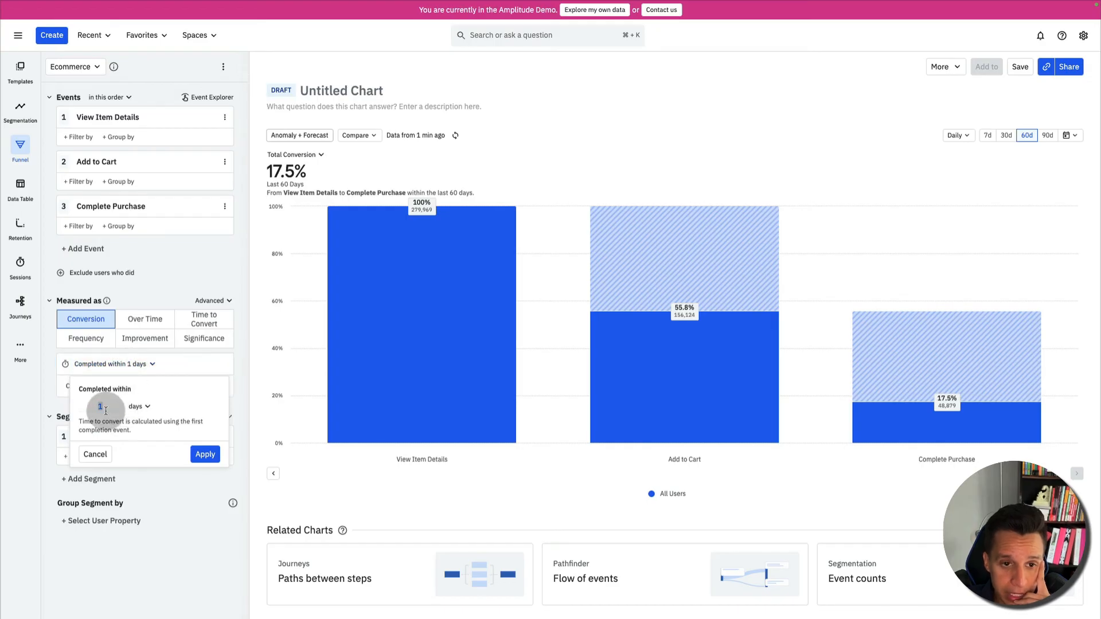
{"action": "left_click", "coordinate": [139, 407]}
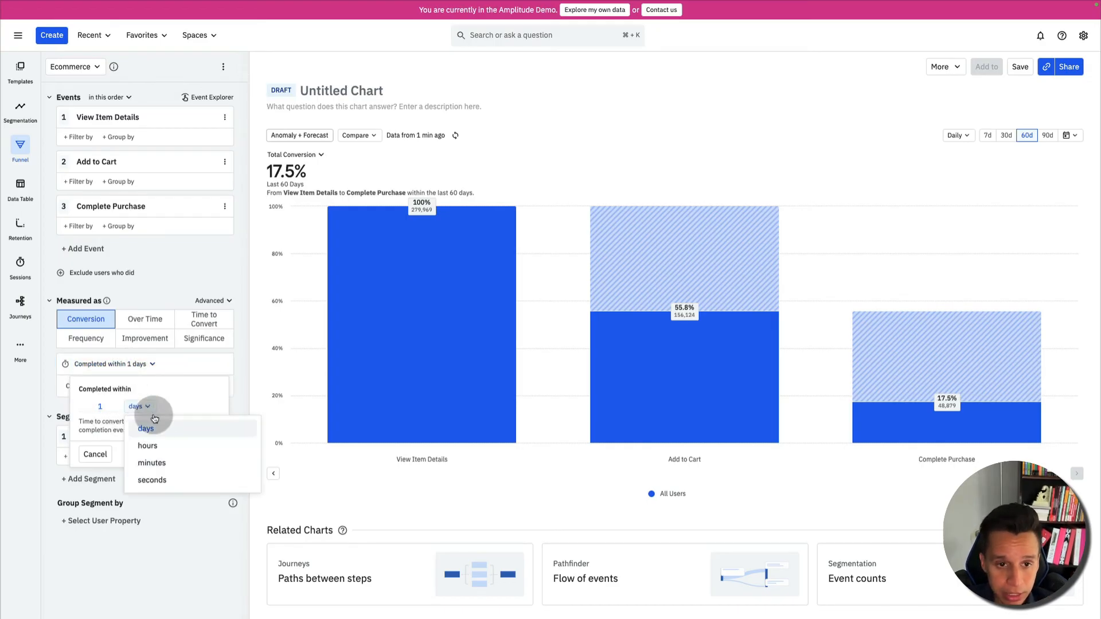
{"action": "double_click", "coordinate": [109, 411]}
{"action": "type", "text": "30"}
{"action": "left_click", "coordinate": [202, 454]}
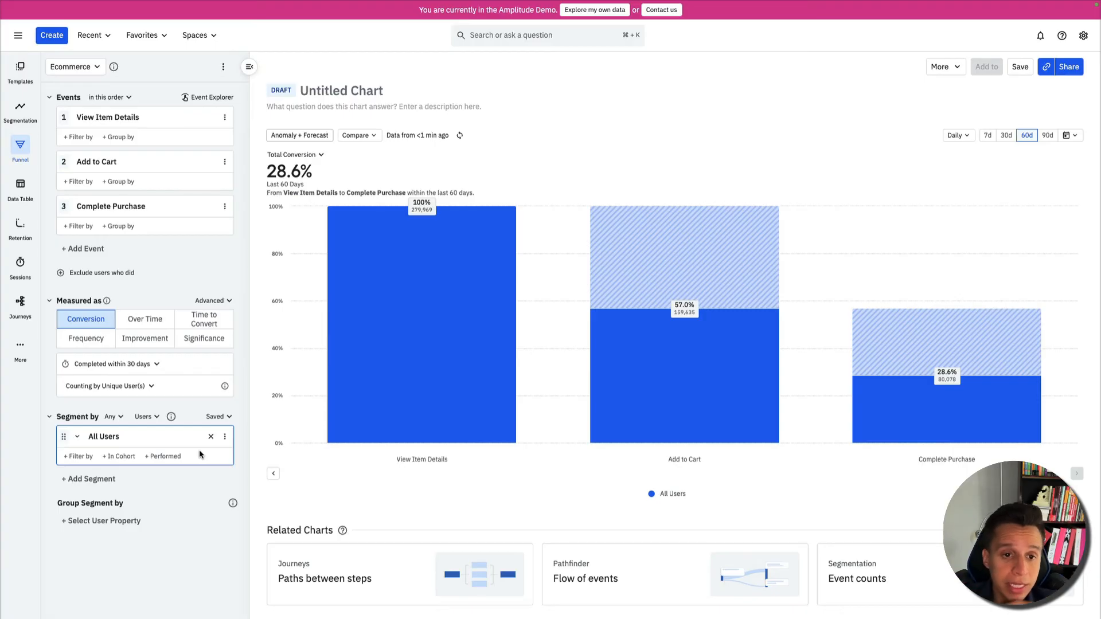
Check which counting methods are available for the funnel and leave the selection as it is
{"action": "left_click", "coordinate": [149, 365]}
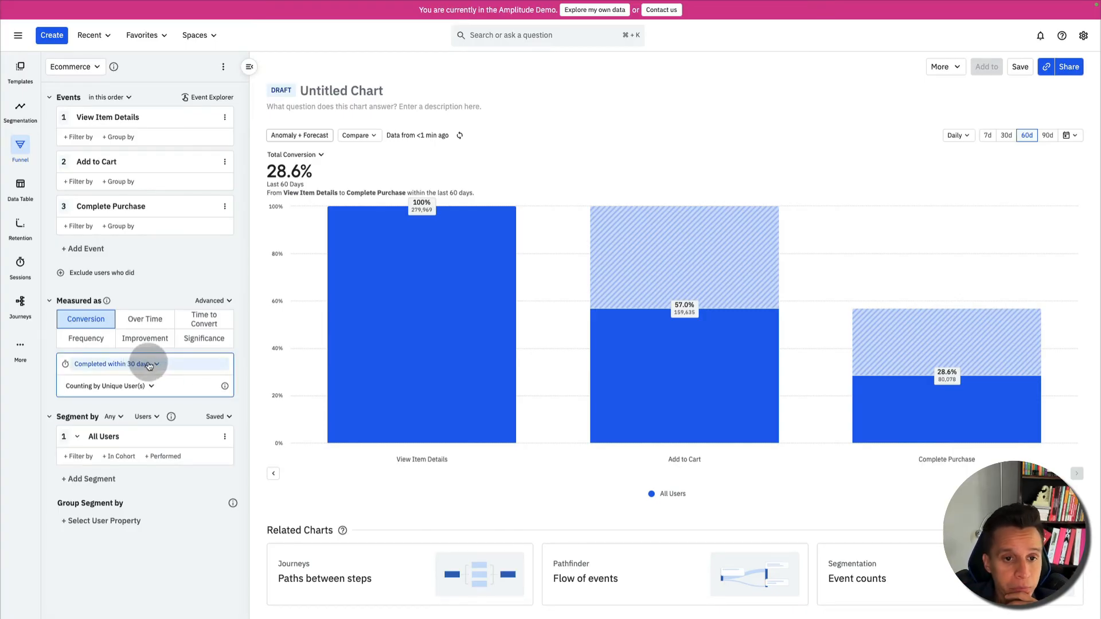
{"action": "left_click", "coordinate": [135, 385]}
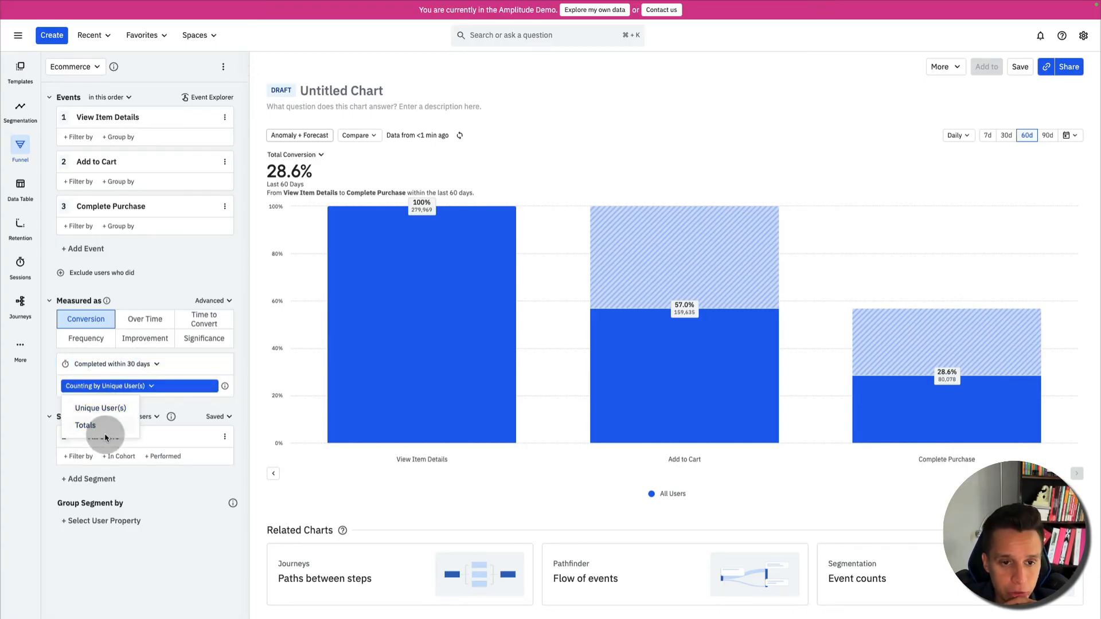
{"action": "left_click", "coordinate": [235, 345]}
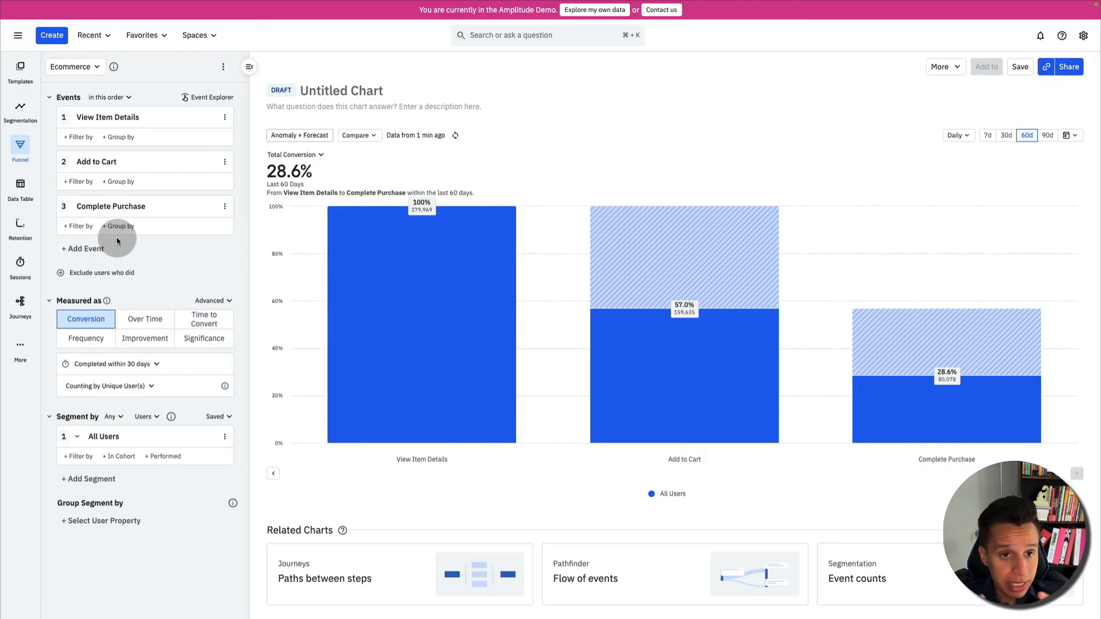
Search the grouping properties of View Item Details for "utm" and close the list without choosing one
{"action": "left_click", "coordinate": [118, 136]}
{"action": "type", "text": "utm"}
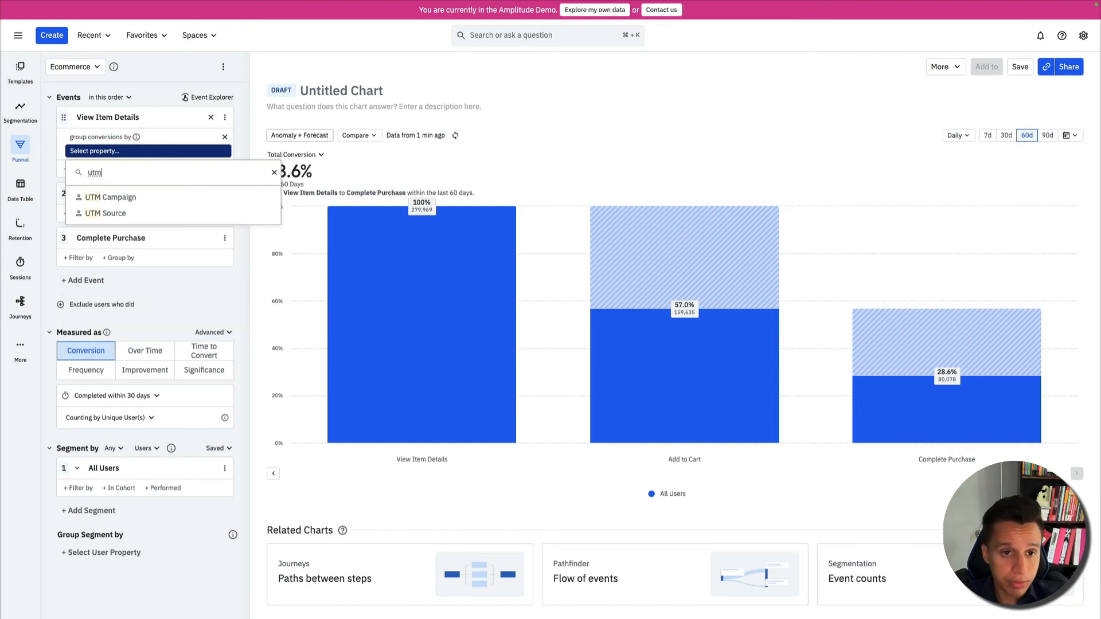
{"action": "key", "text": "BackSpace"}
{"action": "key", "text": "BackSpace"}
{"action": "key", "text": "BackSpace"}
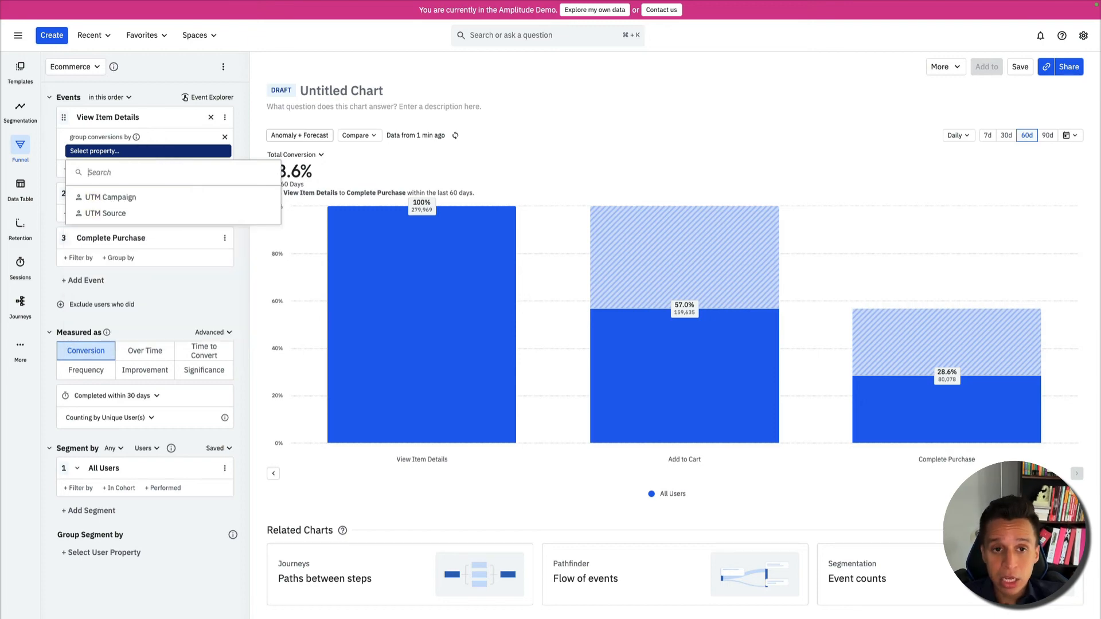
{"action": "left_click", "coordinate": [243, 101]}
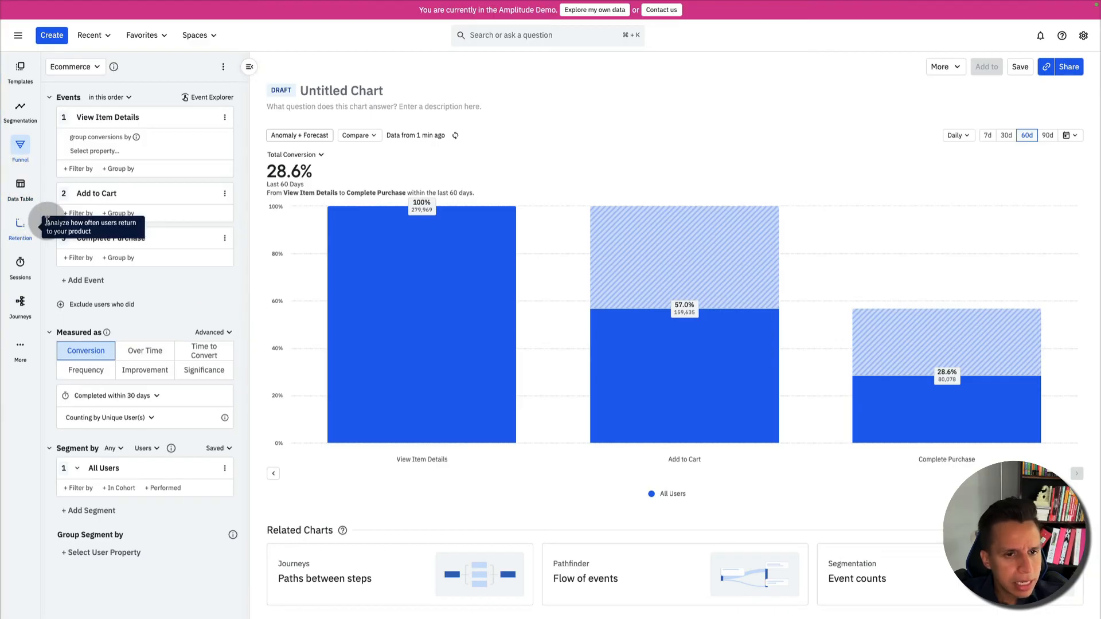
Switch the chart to a Retention analysis with a Weekly interval and look over its breakdown table
{"action": "left_click", "coordinate": [20, 227]}
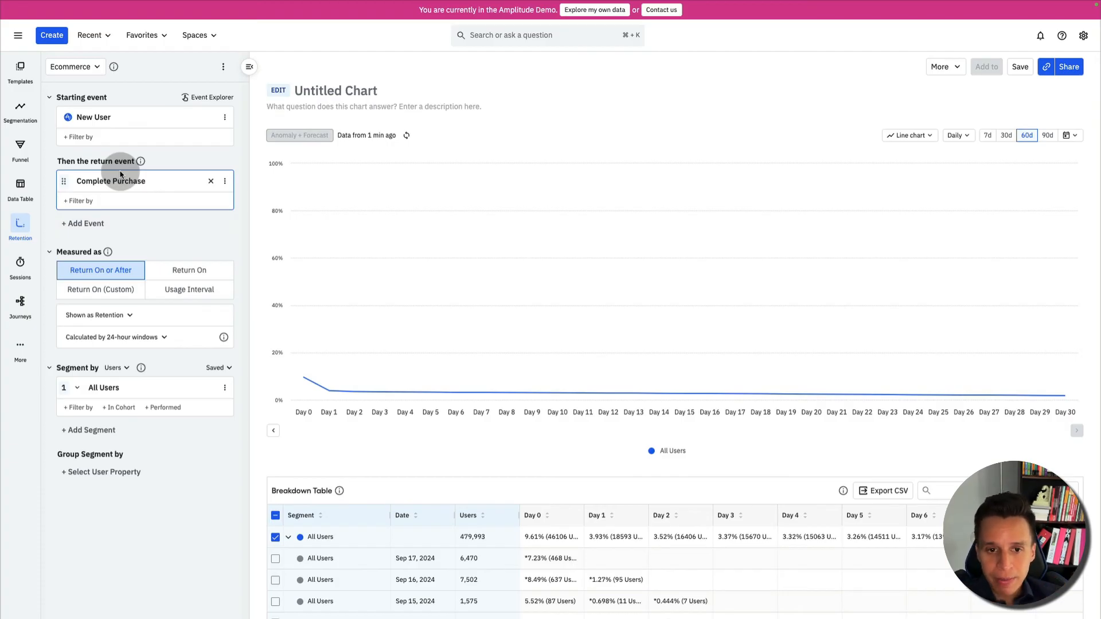
{"action": "scroll", "coordinate": [443, 247], "scroll_direction": "down", "scroll_amount": 3}
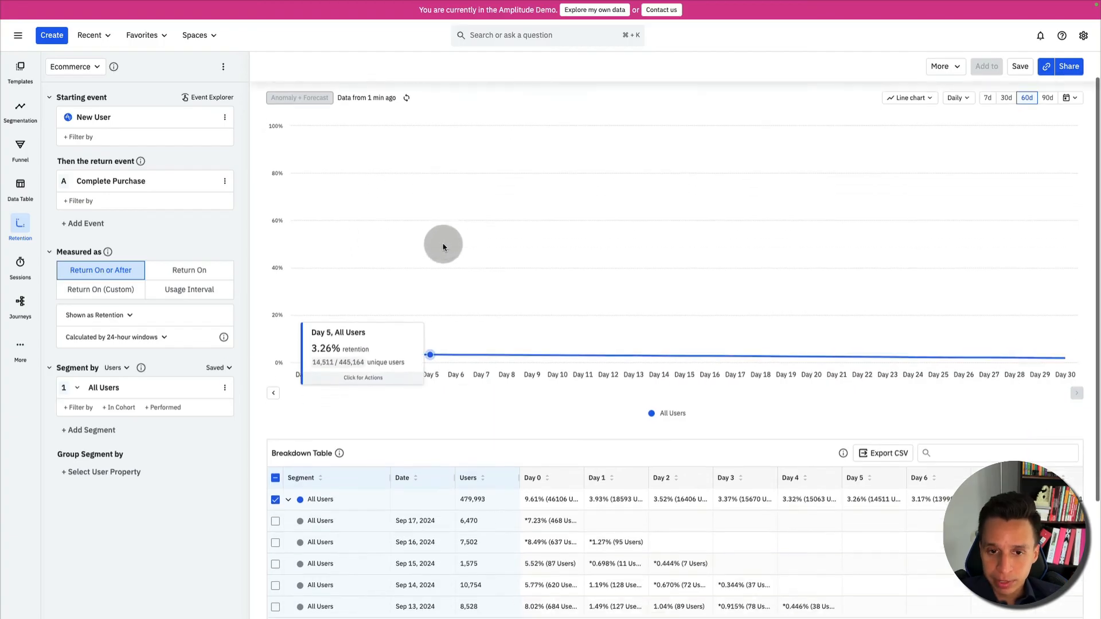
{"action": "scroll", "coordinate": [444, 247], "scroll_direction": "up", "scroll_amount": 3}
{"action": "left_click", "coordinate": [954, 136]}
{"action": "left_click", "coordinate": [951, 191]}
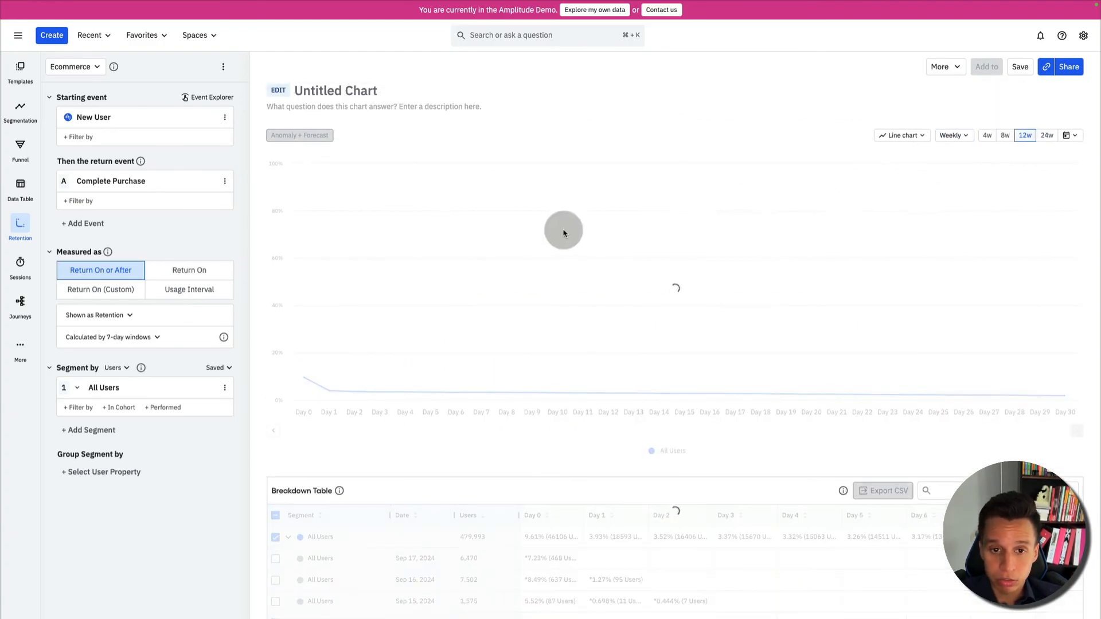
{"action": "scroll", "coordinate": [498, 267], "scroll_direction": "down", "scroll_amount": 3}
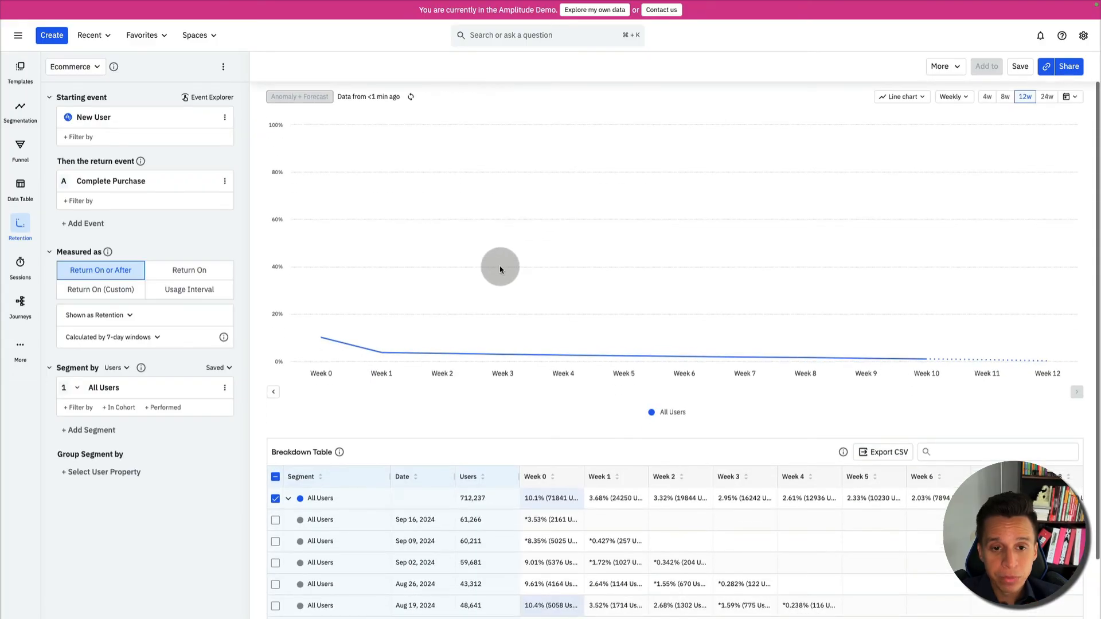
{"action": "scroll", "coordinate": [493, 321], "scroll_direction": "down", "scroll_amount": 2}
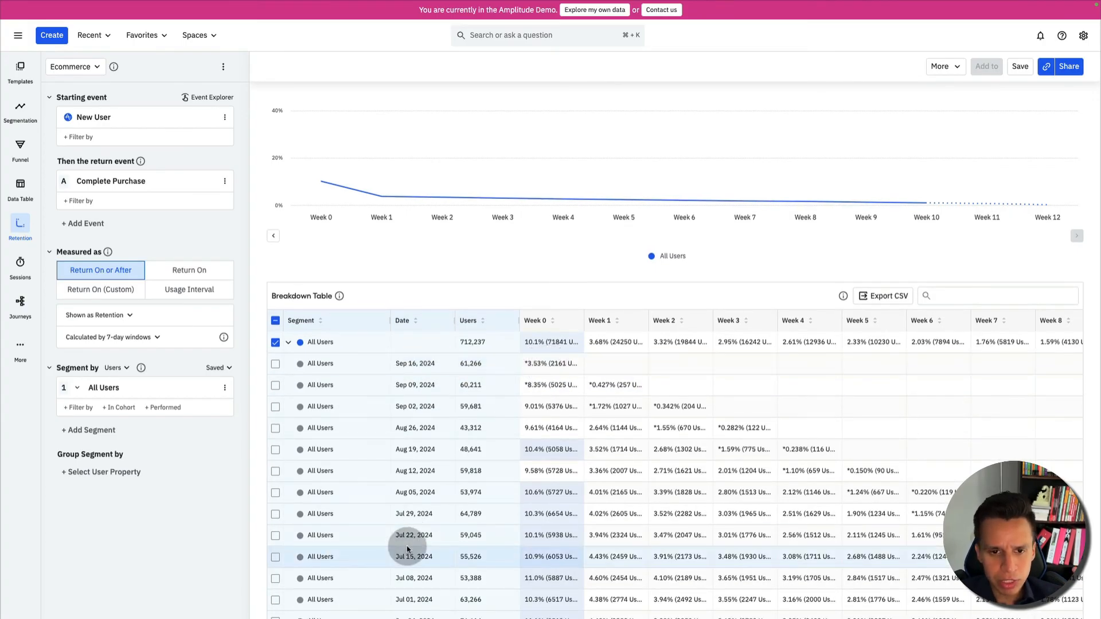
Plot the Jul 01, 2024 cohort beside the overall retention line, and remove it from the chart again
{"action": "scroll", "coordinate": [408, 549], "scroll_direction": "down", "scroll_amount": 1}
{"action": "left_click", "coordinate": [276, 590]}
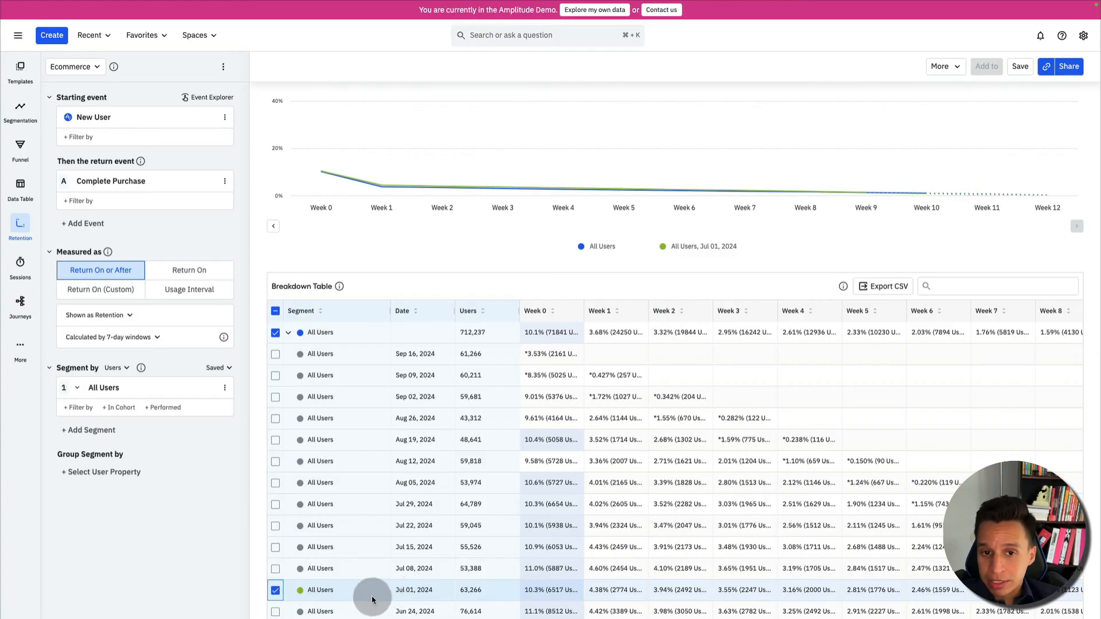
{"action": "left_click", "coordinate": [275, 590]}
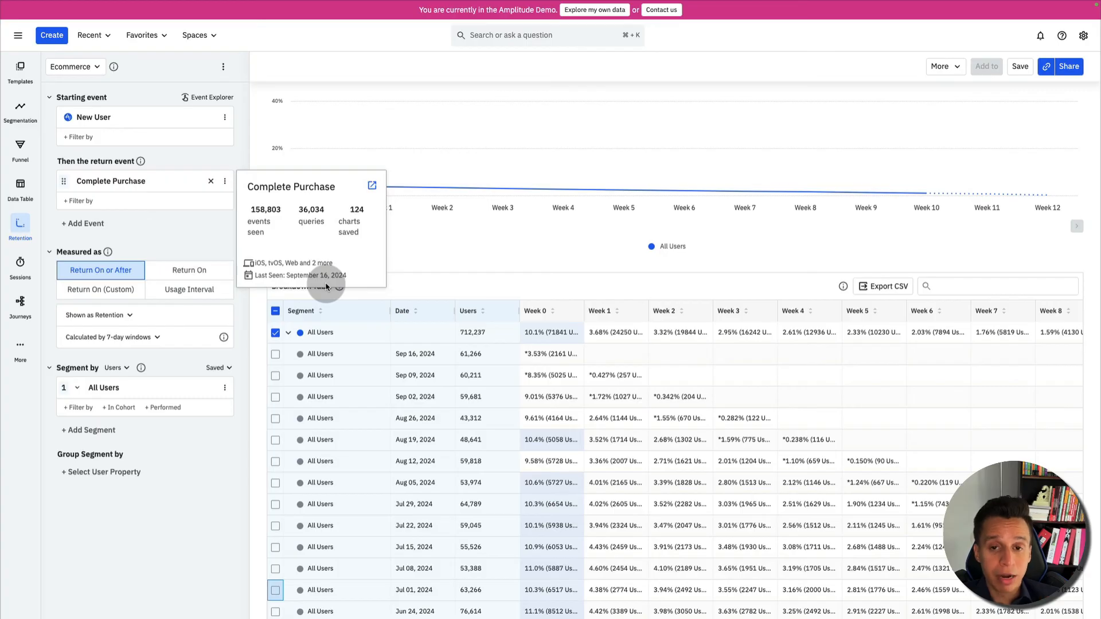
Check the options of the Complete Purchase return event and the list of additional chart types without choosing any
{"action": "left_click", "coordinate": [224, 181]}
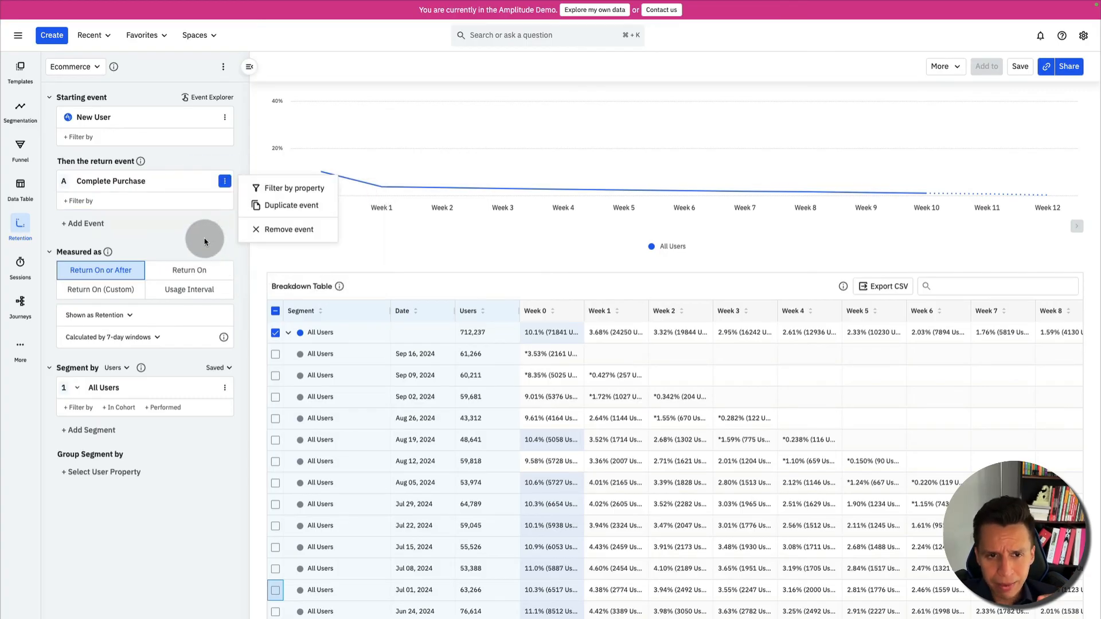
{"action": "left_click", "coordinate": [204, 239]}
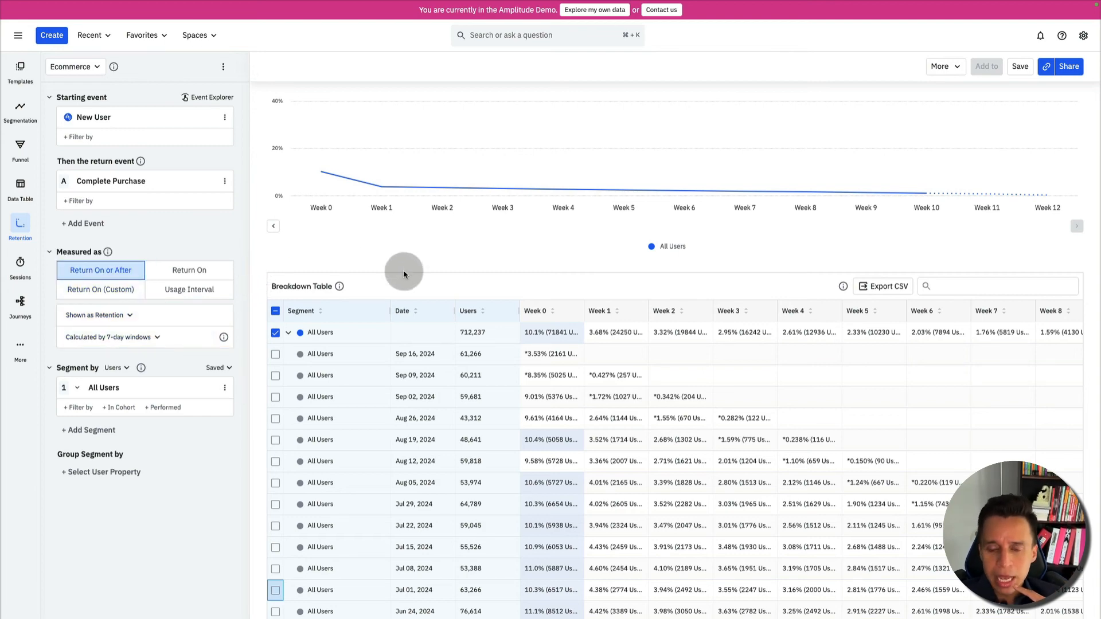
{"action": "scroll", "coordinate": [436, 281], "scroll_direction": "up", "scroll_amount": 4}
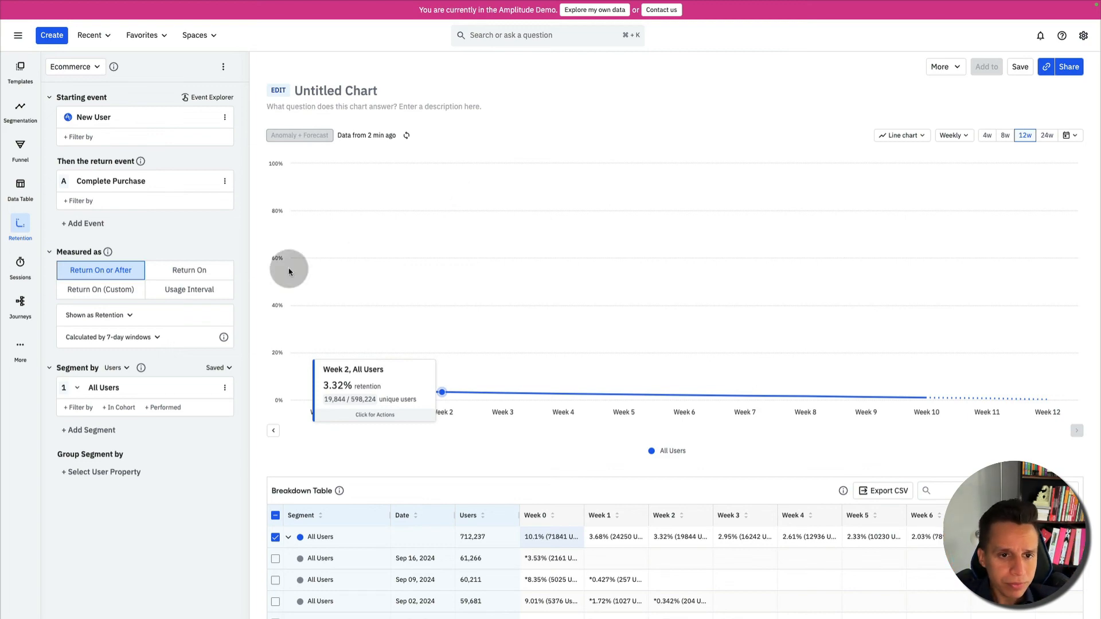
{"action": "left_click", "coordinate": [26, 359]}
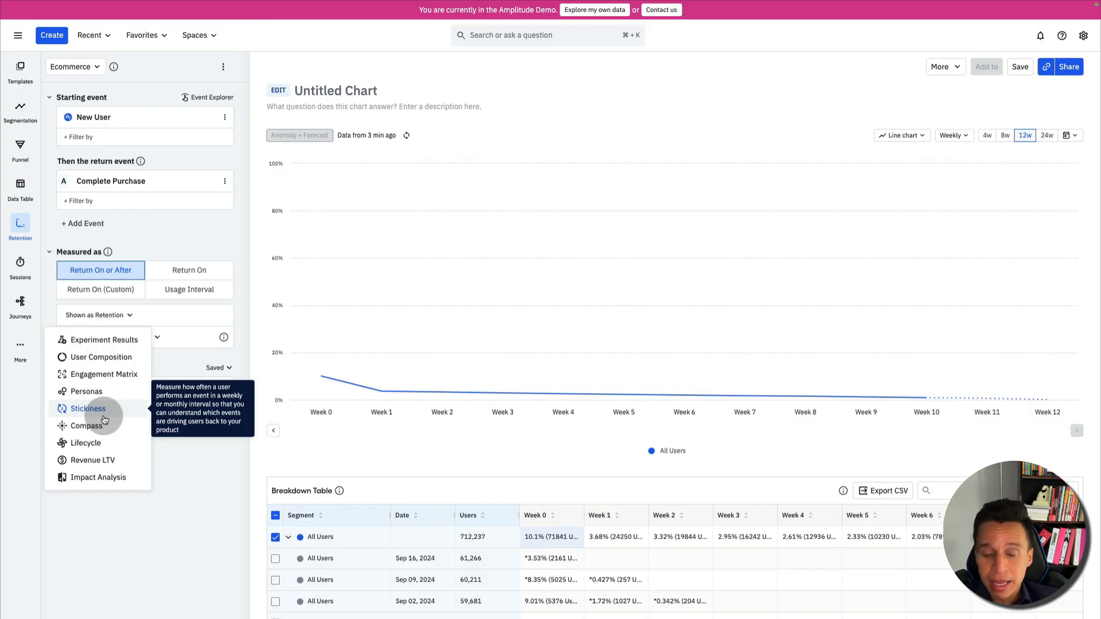
Open the favorited Funnel Analysis Template dashboard and look through its conversion, time-to-convert and user path charts
{"action": "left_click", "coordinate": [147, 38]}
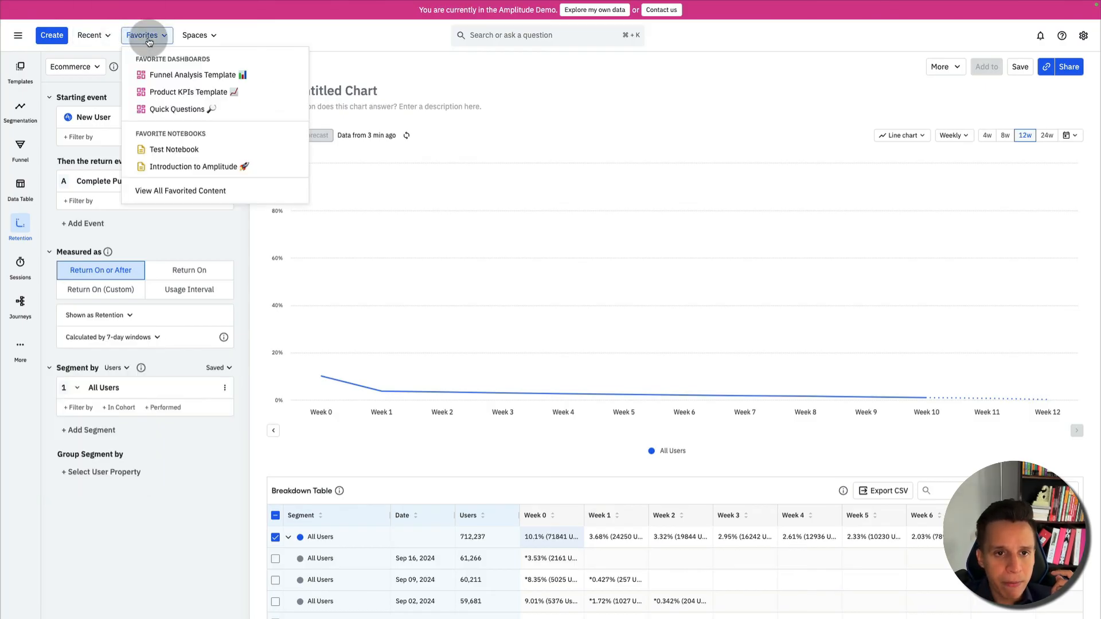
{"action": "left_click", "coordinate": [198, 75]}
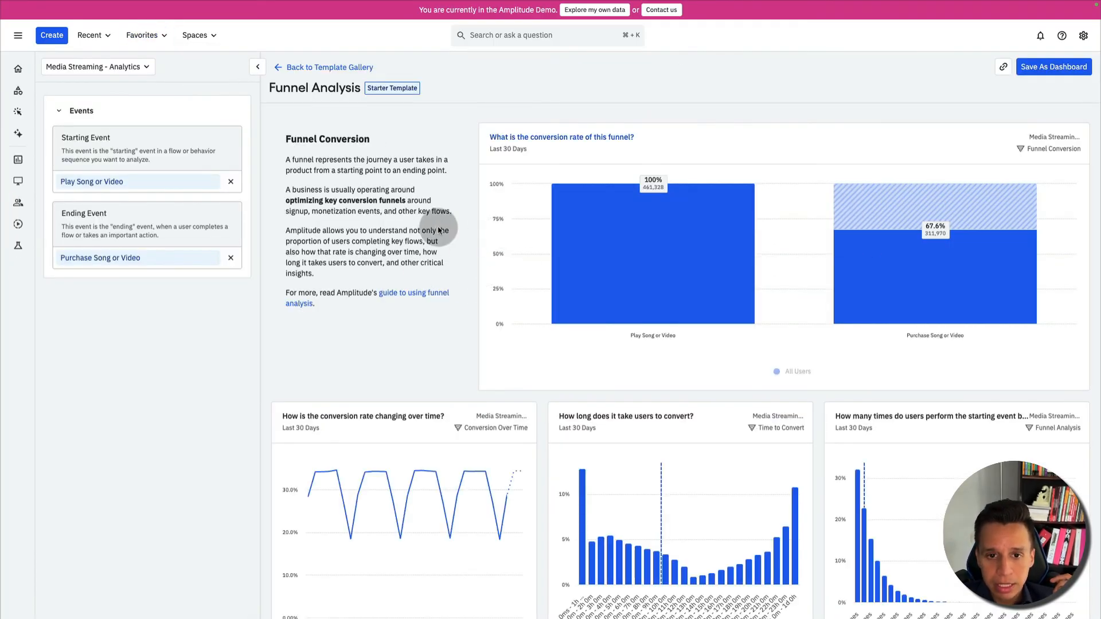
{"action": "scroll", "coordinate": [437, 229], "scroll_direction": "down", "scroll_amount": 3}
{"action": "scroll", "coordinate": [437, 229], "scroll_direction": "up", "scroll_amount": 3}
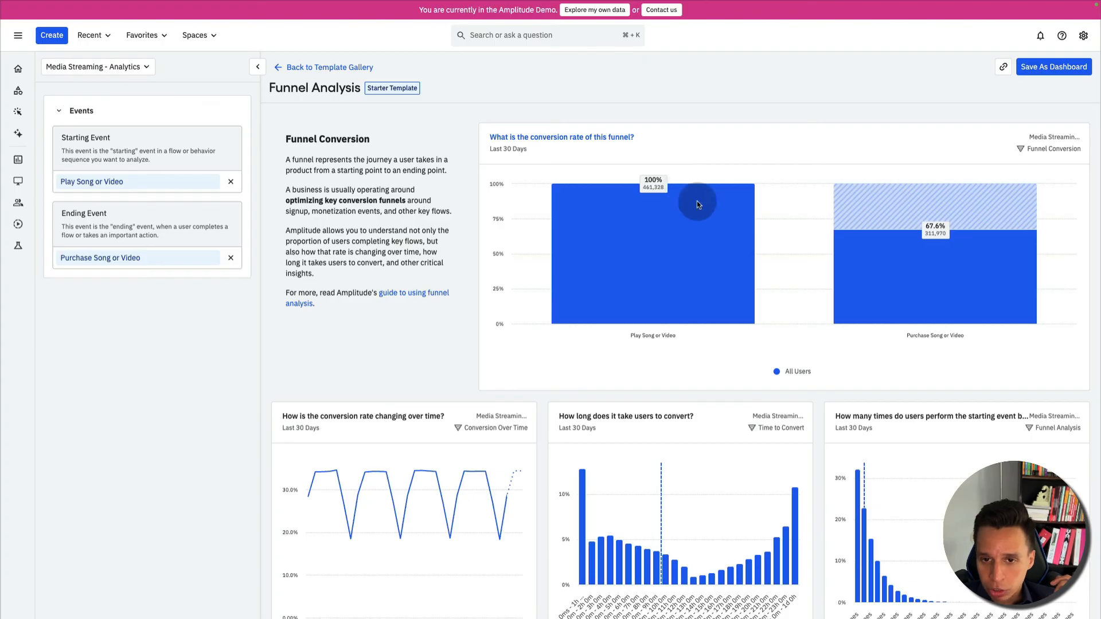
{"action": "scroll", "coordinate": [940, 193], "scroll_direction": "down", "scroll_amount": 3}
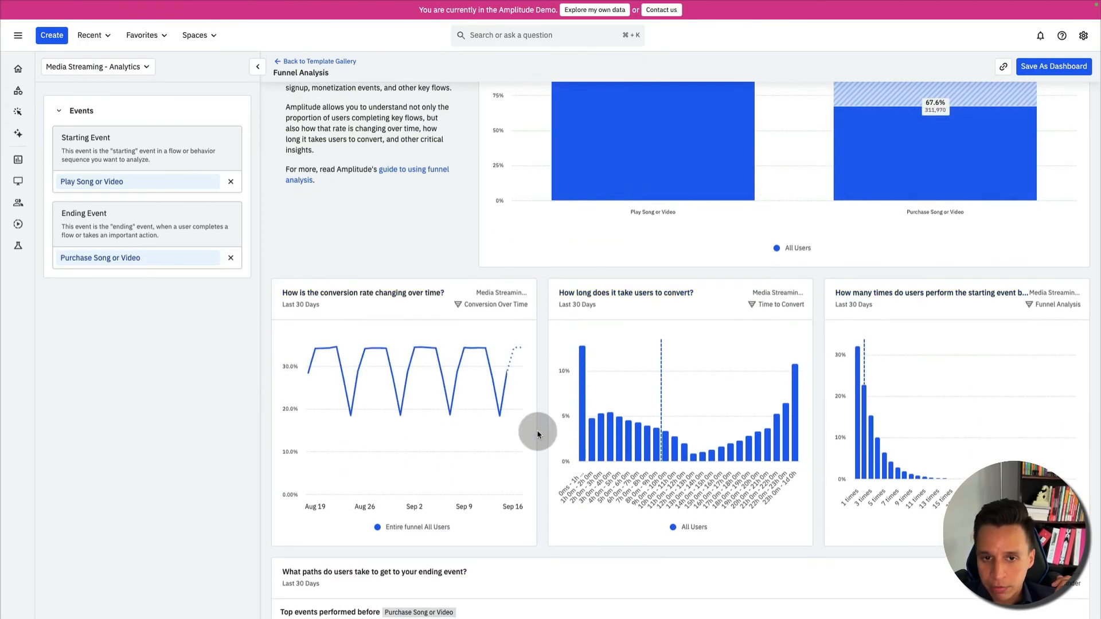
{"action": "scroll", "coordinate": [538, 434], "scroll_direction": "down", "scroll_amount": 4}
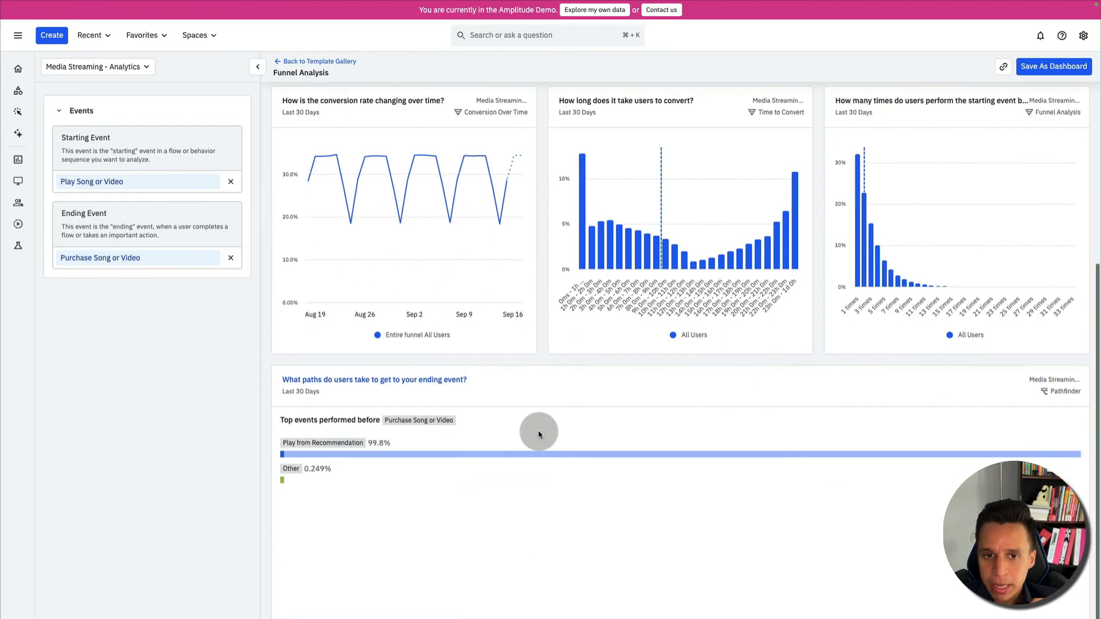
{"action": "scroll", "coordinate": [413, 246], "scroll_direction": "up", "scroll_amount": 7}
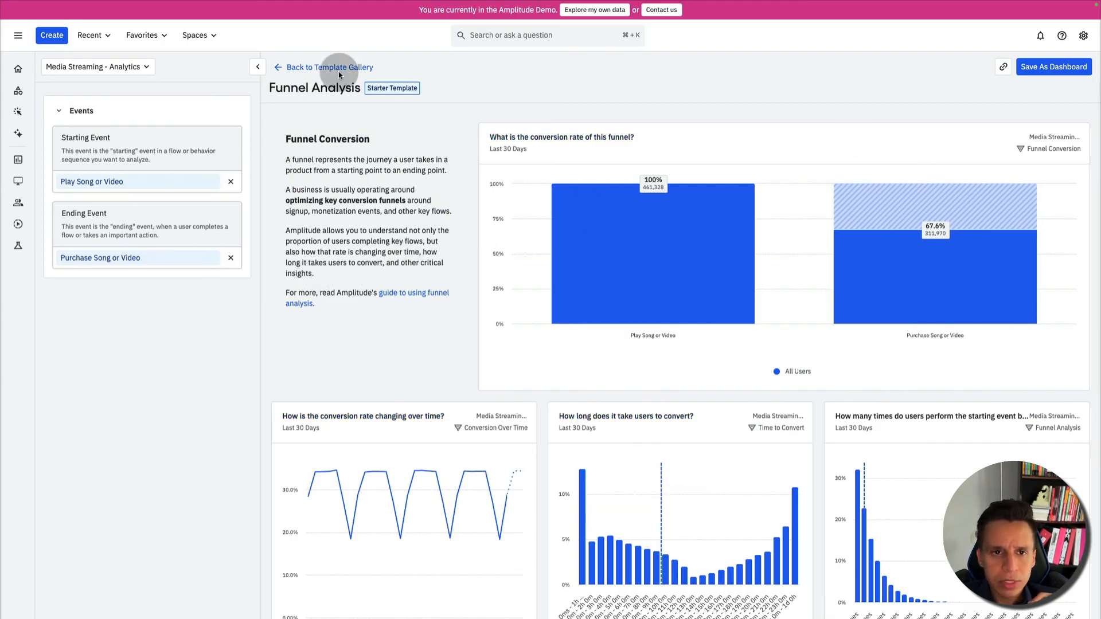
Open the favorited Introduction to Amplitude notebook and read through its segmentation, funnel and retention sections
{"action": "left_click", "coordinate": [146, 35]}
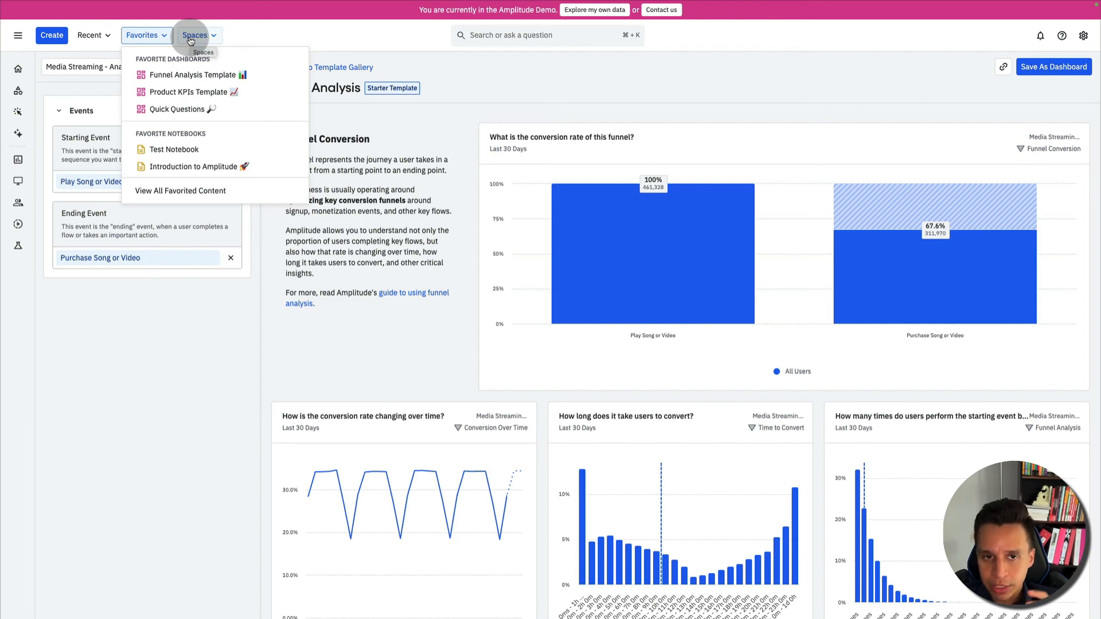
{"action": "left_click", "coordinate": [209, 166]}
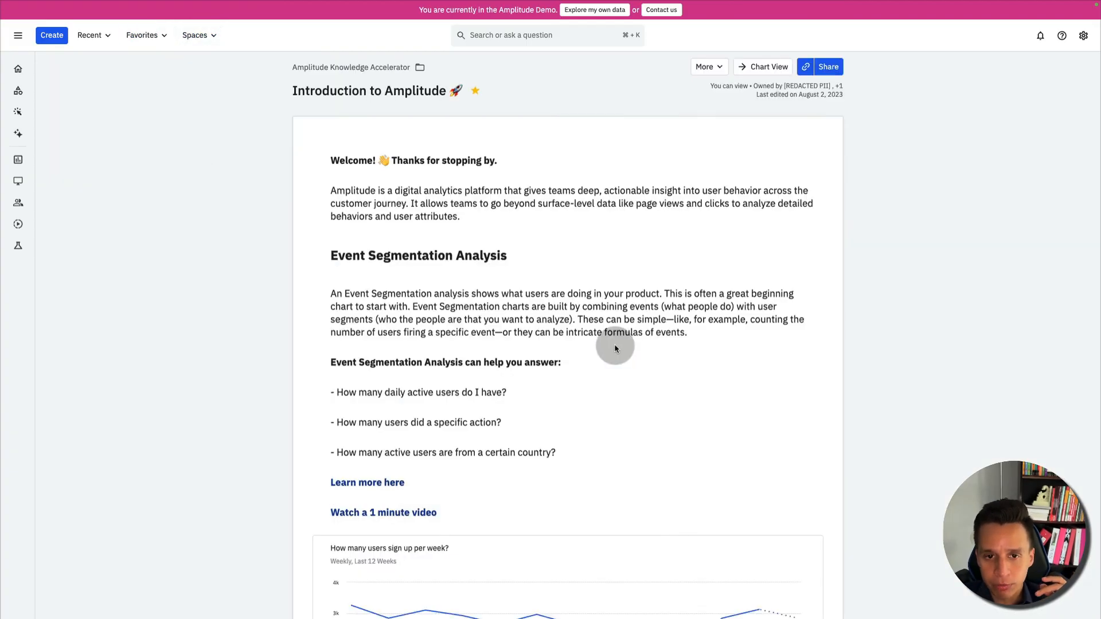
{"action": "scroll", "coordinate": [615, 350], "scroll_direction": "down", "scroll_amount": 5}
{"action": "scroll", "coordinate": [615, 348], "scroll_direction": "up", "scroll_amount": 5}
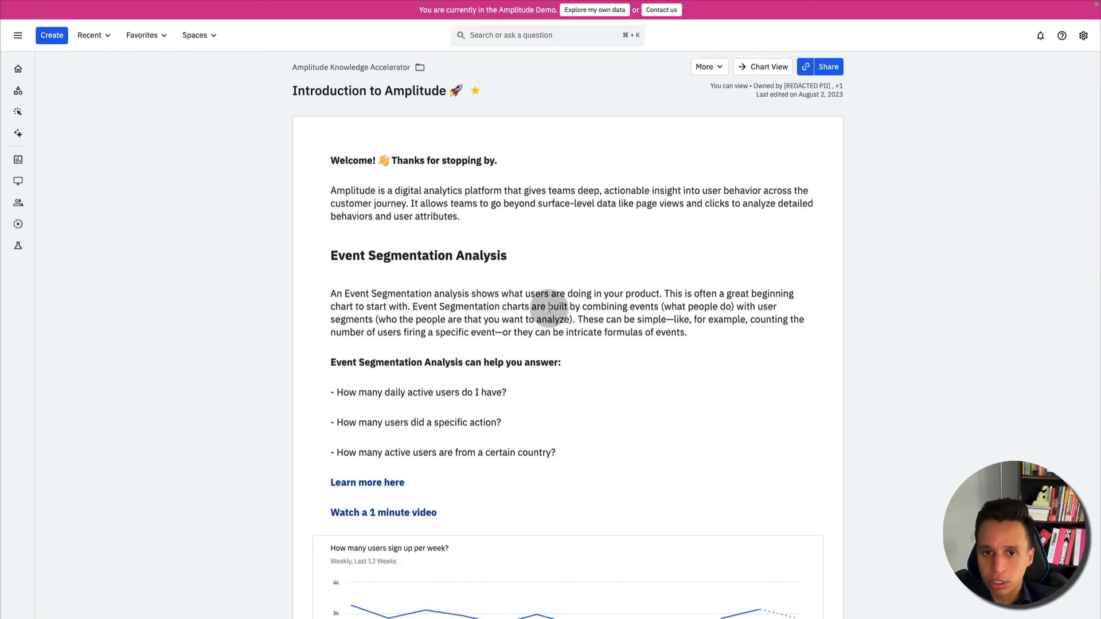
{"action": "scroll", "coordinate": [433, 230], "scroll_direction": "down", "scroll_amount": 3}
{"action": "scroll", "coordinate": [433, 230], "scroll_direction": "down", "scroll_amount": 4}
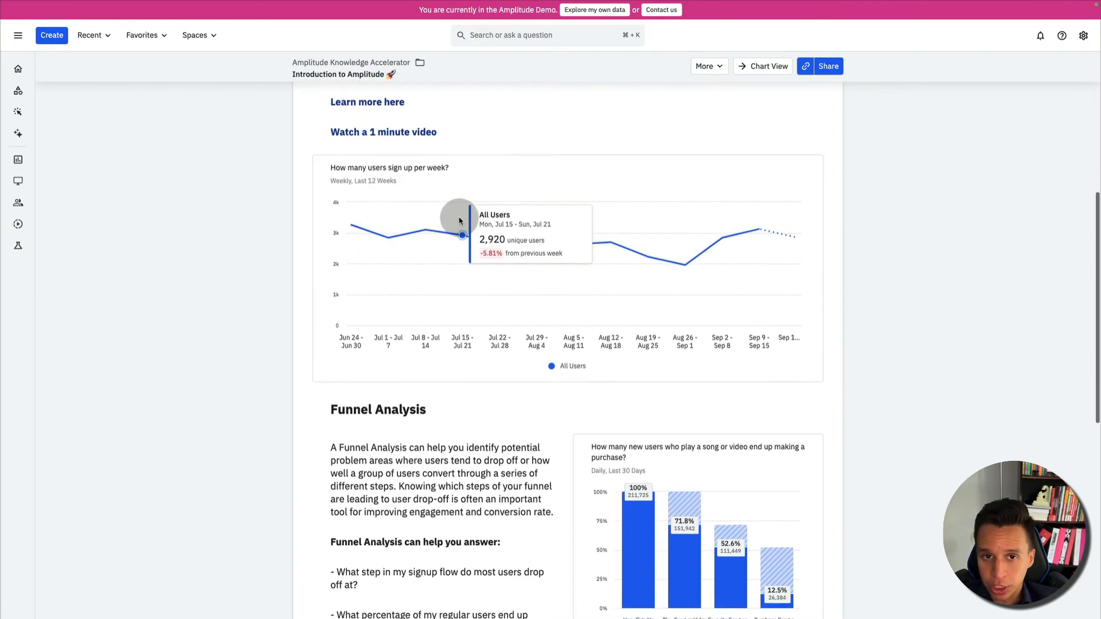
{"action": "scroll", "coordinate": [352, 179], "scroll_direction": "up", "scroll_amount": 3}
{"action": "scroll", "coordinate": [467, 290], "scroll_direction": "down", "scroll_amount": 8}
{"action": "scroll", "coordinate": [467, 292], "scroll_direction": "down", "scroll_amount": 8}
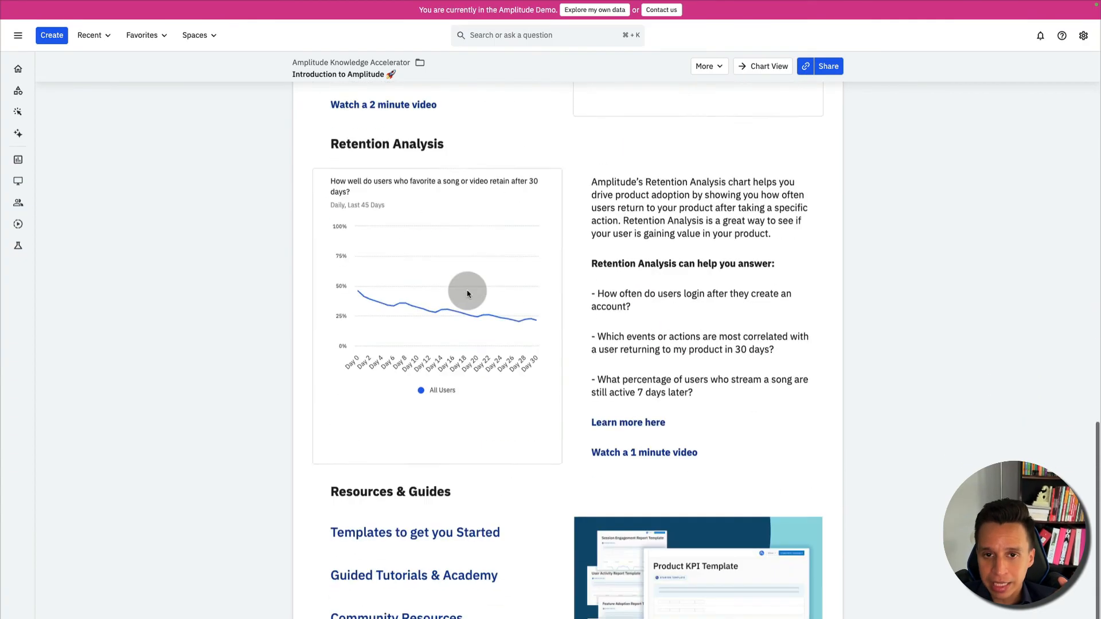
{"action": "scroll", "coordinate": [466, 290], "scroll_direction": "up", "scroll_amount": 20}
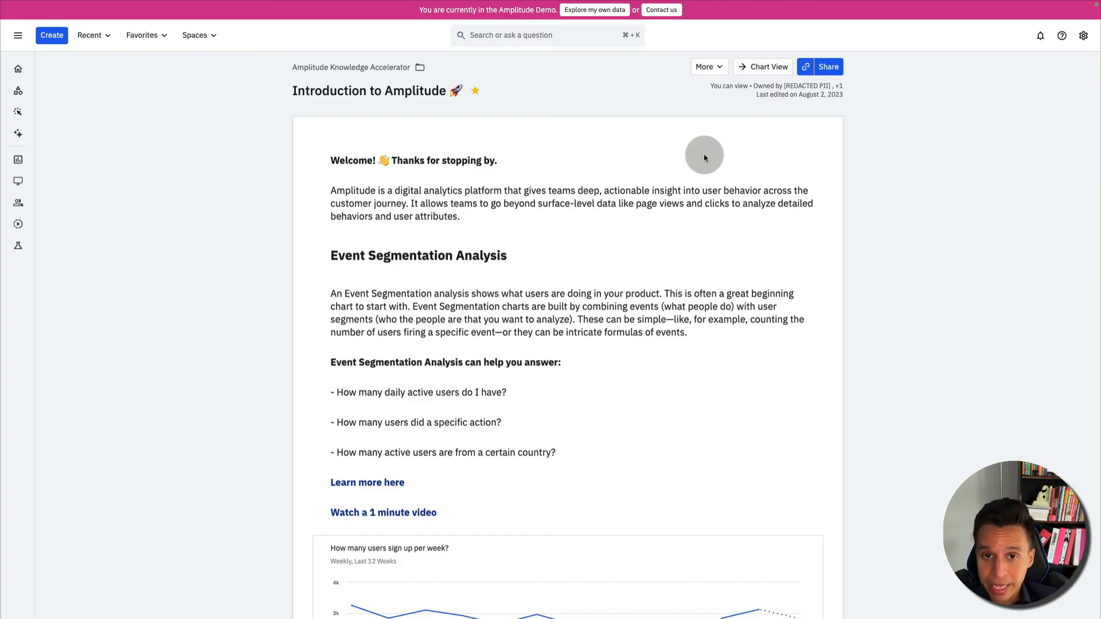
Inspect the new cohort export destination setup in the organization's Integration Portal without saving, and return to the home page
{"action": "left_click", "coordinate": [1083, 35]}
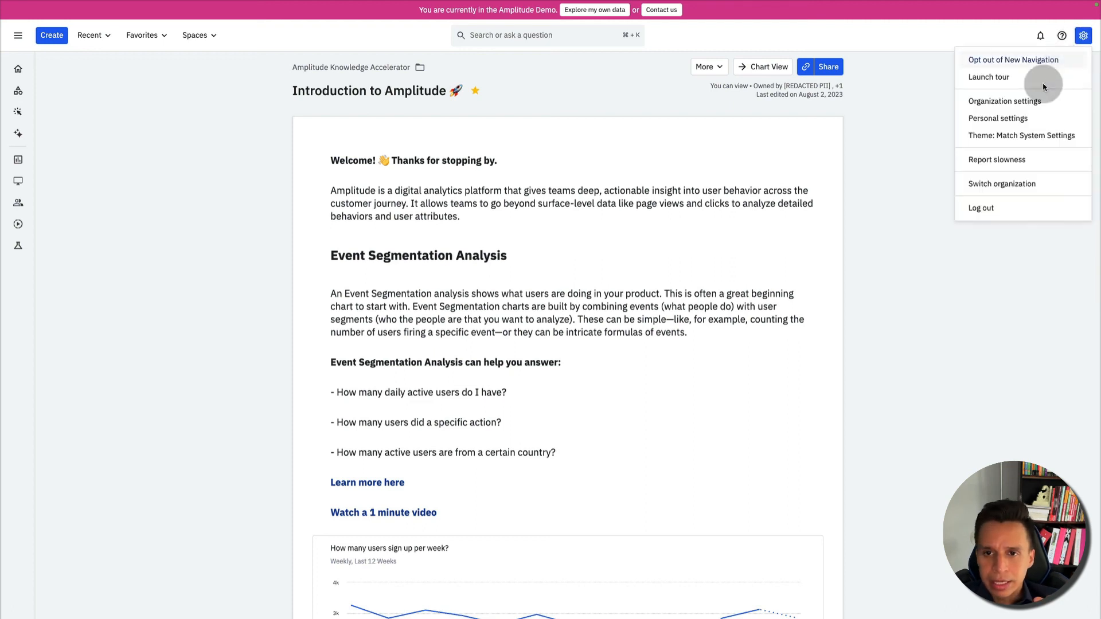
{"action": "left_click", "coordinate": [1012, 102]}
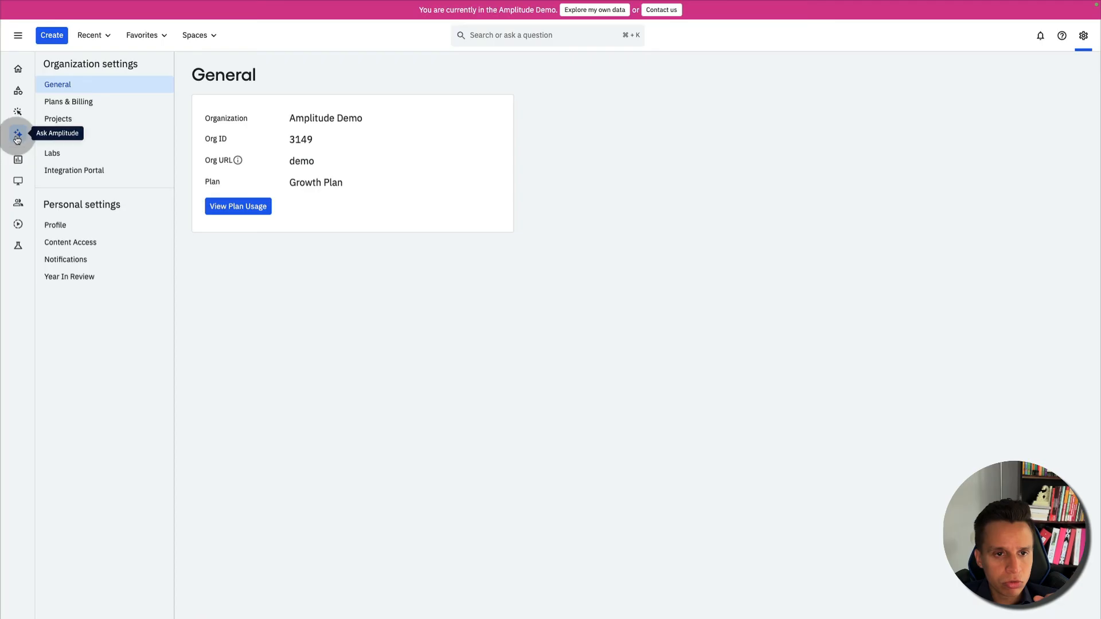
{"action": "left_click", "coordinate": [74, 173]}
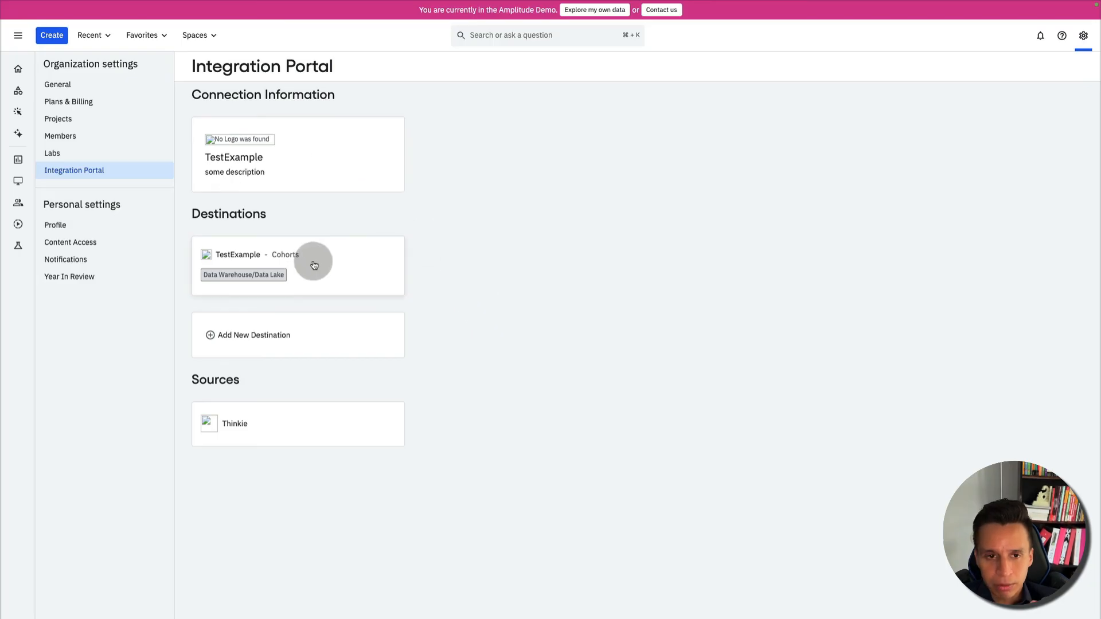
{"action": "left_click", "coordinate": [287, 335]}
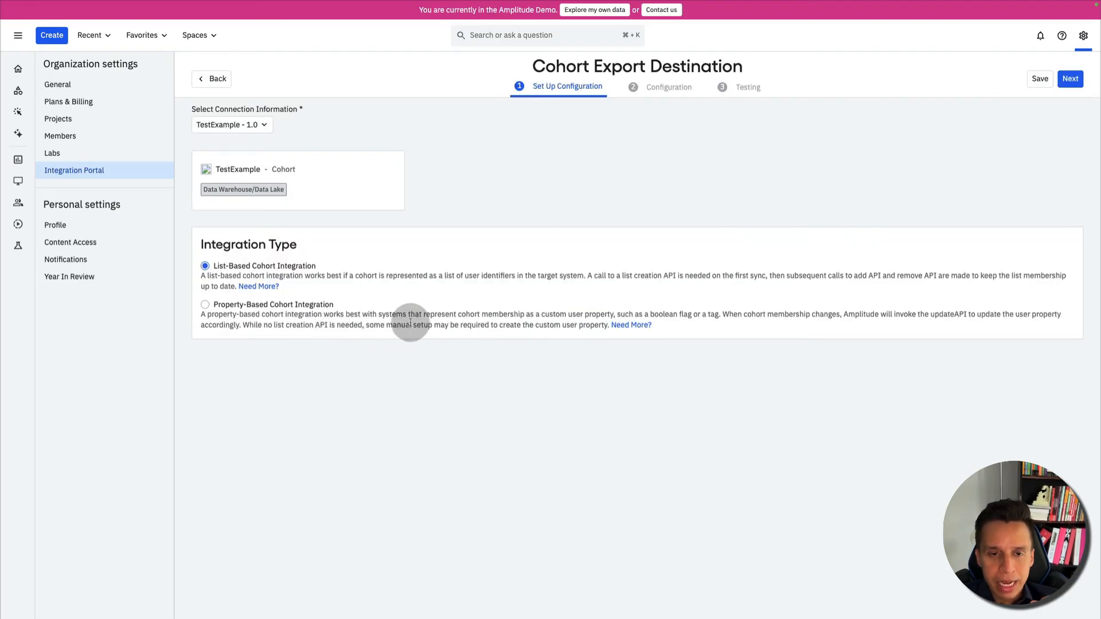
{"action": "left_click", "coordinate": [210, 81]}
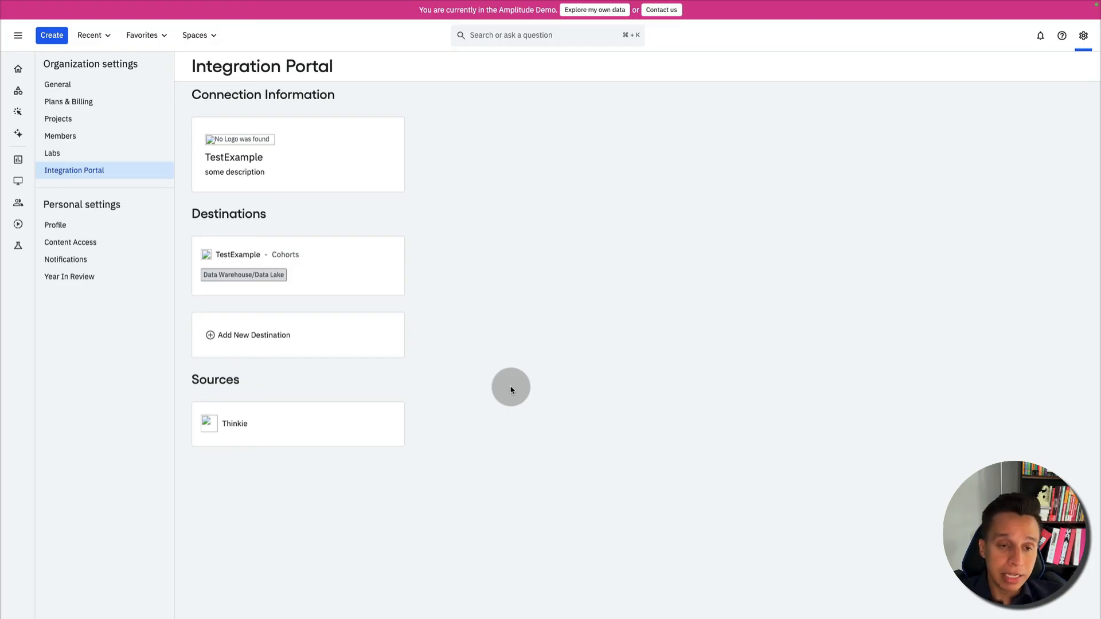
{"action": "left_click", "coordinate": [18, 69]}
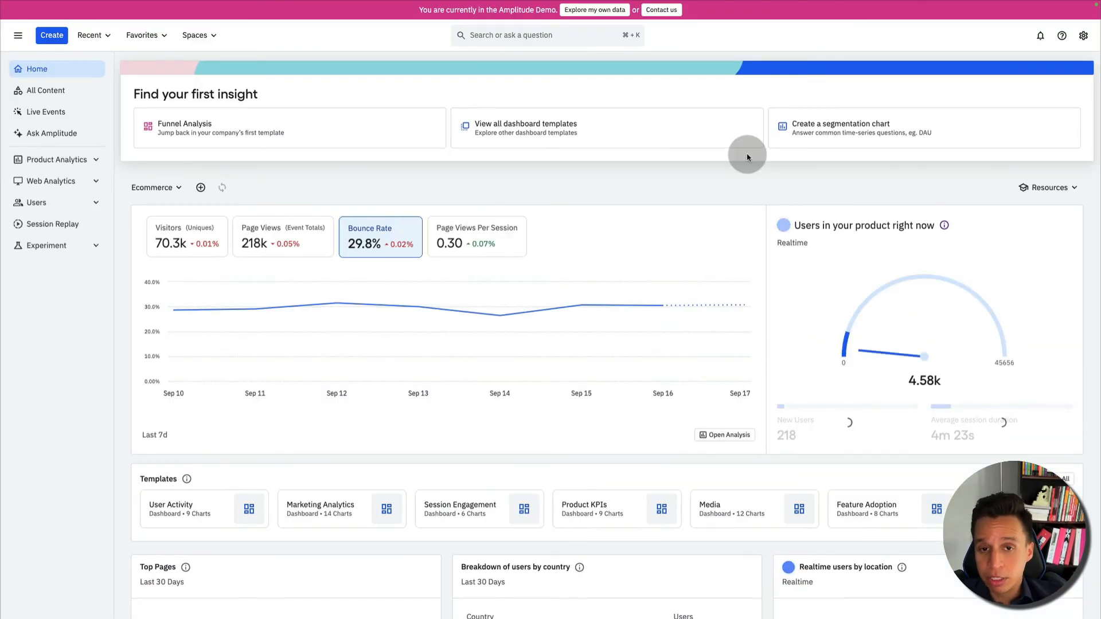